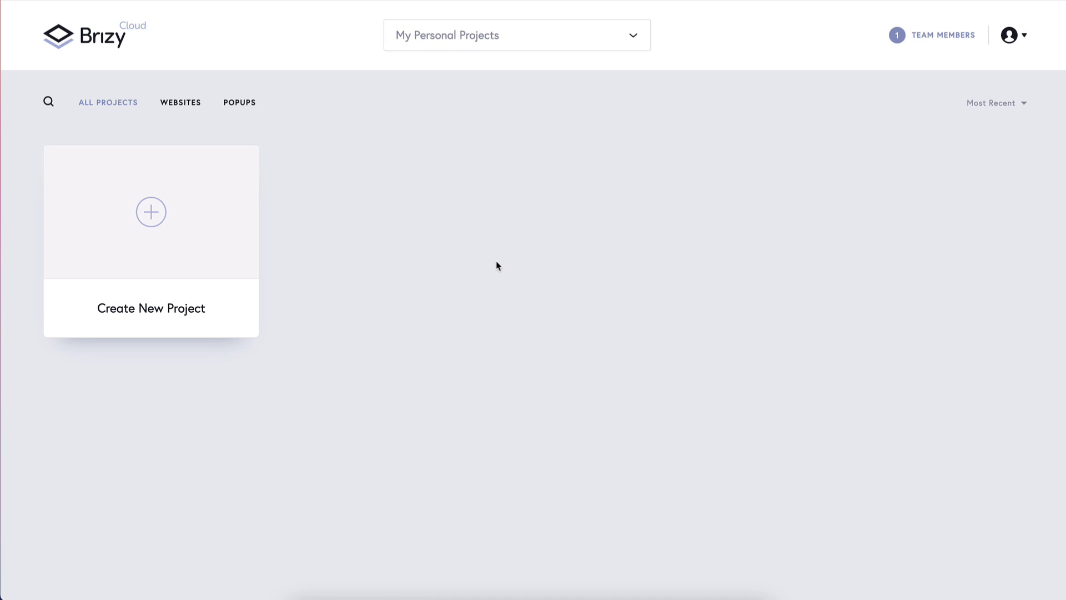
Create a new Website & Landing Page project, which appears as Project #1.
{"action": "left_click", "coordinate": [213, 229]}
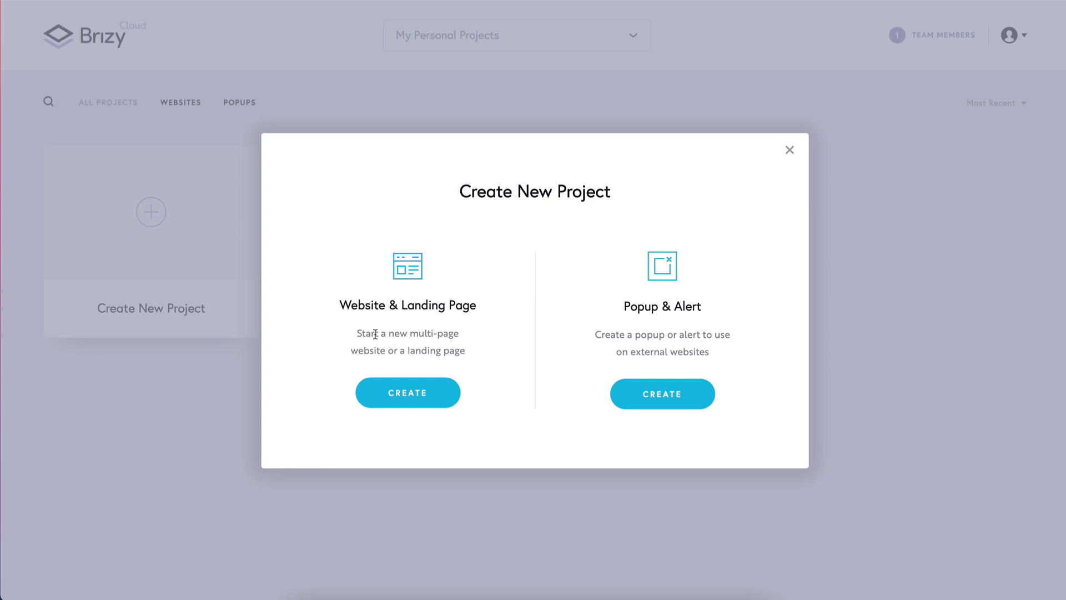
{"action": "left_click", "coordinate": [408, 394]}
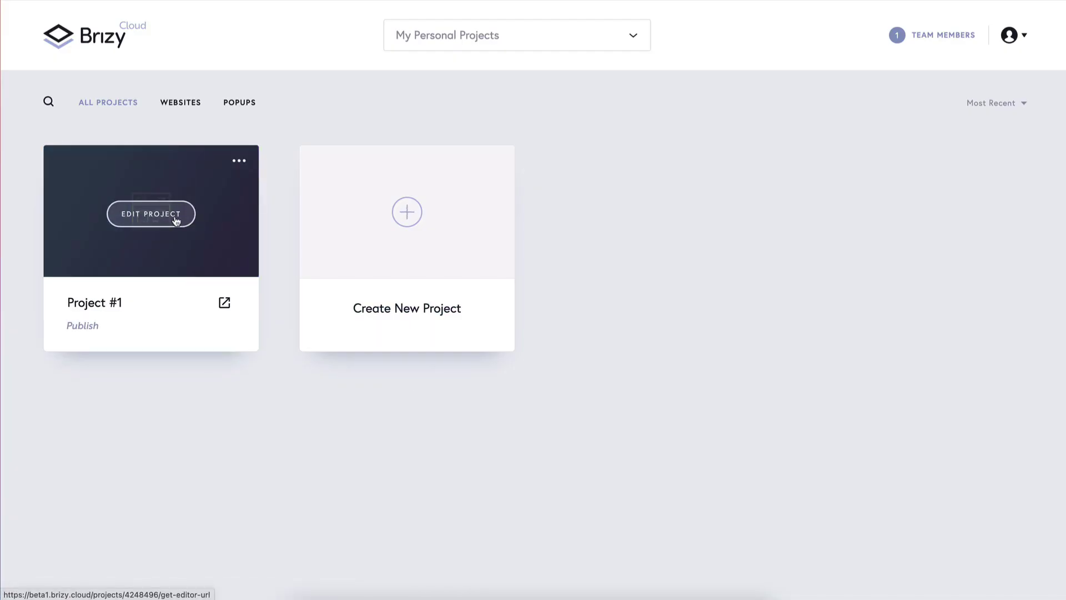
Open Project #1 in the editor and start a custom asset named Car (plural Cars).
{"action": "left_click", "coordinate": [176, 221]}
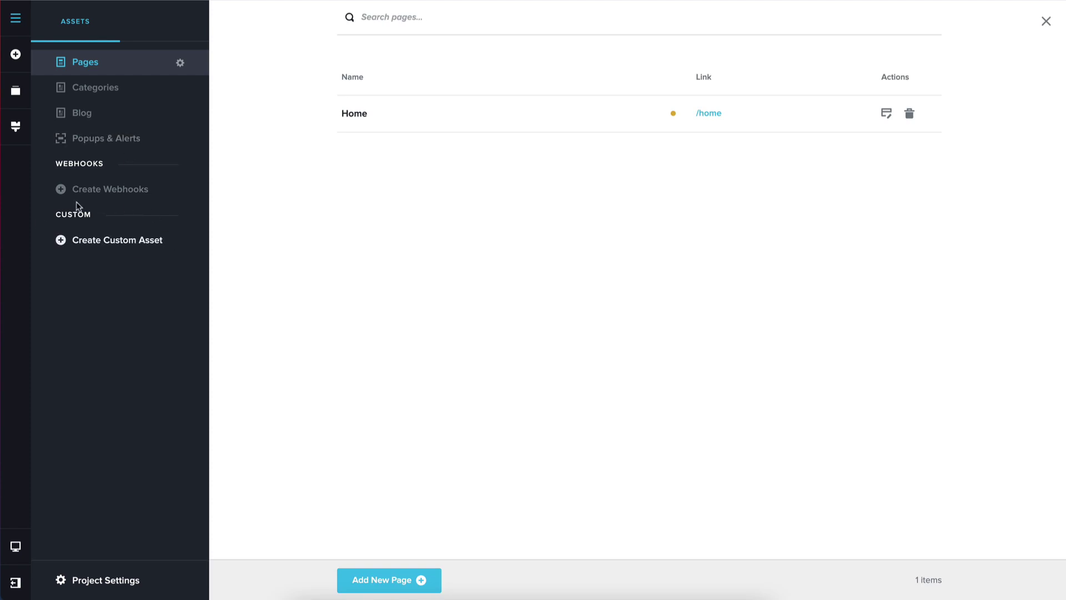
{"action": "left_click", "coordinate": [129, 246]}
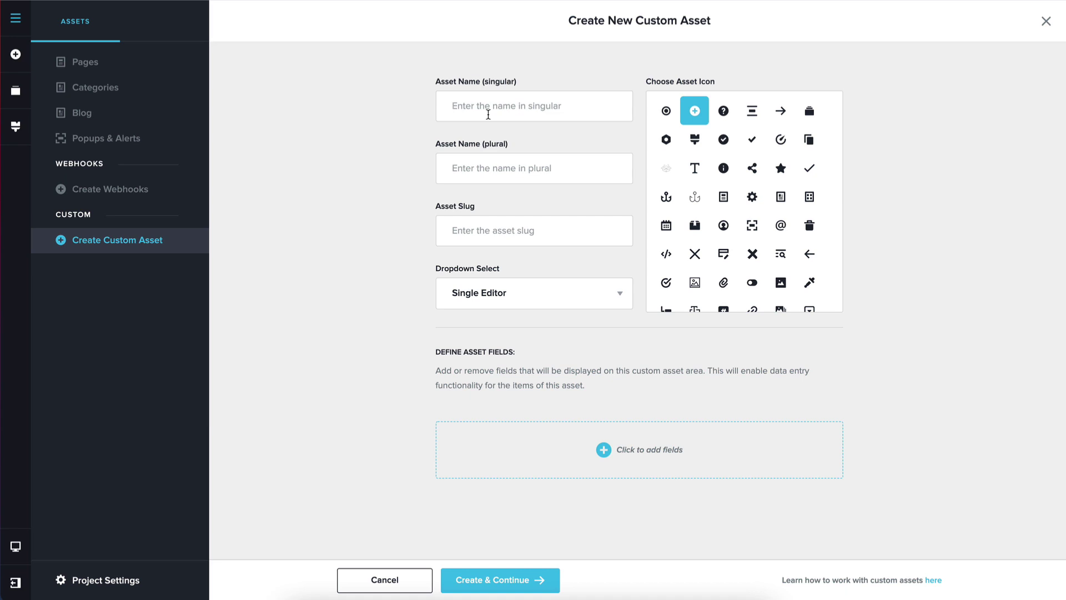
{"action": "type", "text": "Car"}
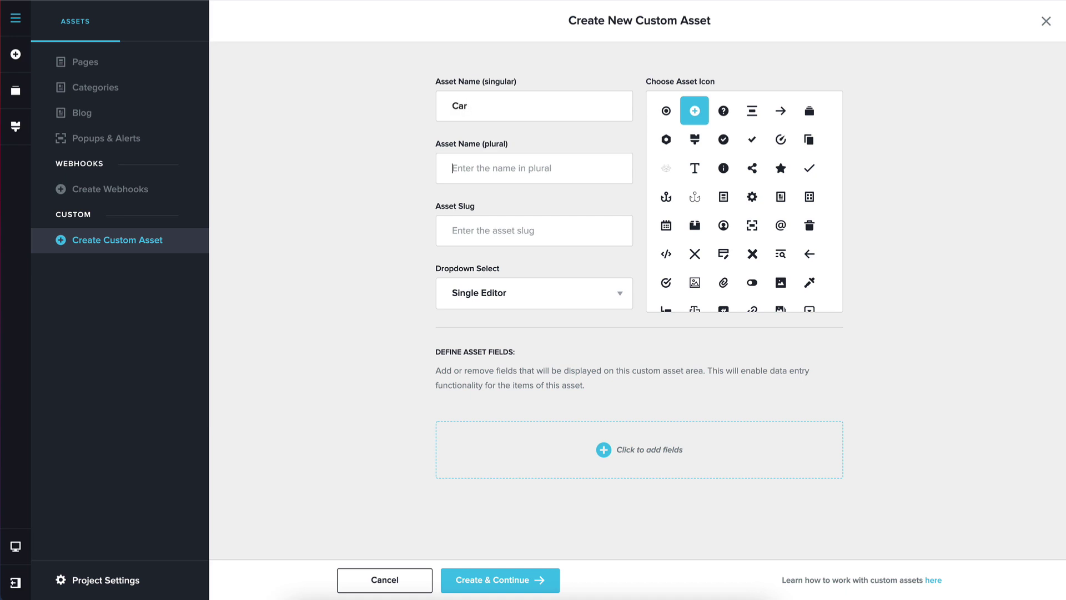
{"action": "type", "text": "Car"}
{"action": "type", "text": "cars"}
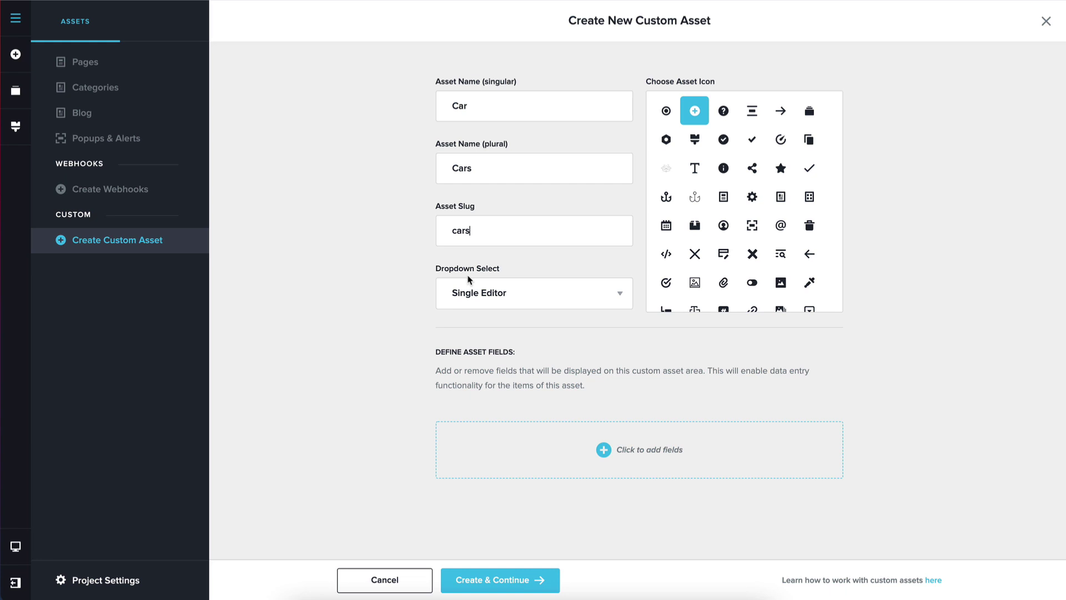
Keep Single Editor and add a text Name field and a rich text Description field.
{"action": "left_click", "coordinate": [503, 303]}
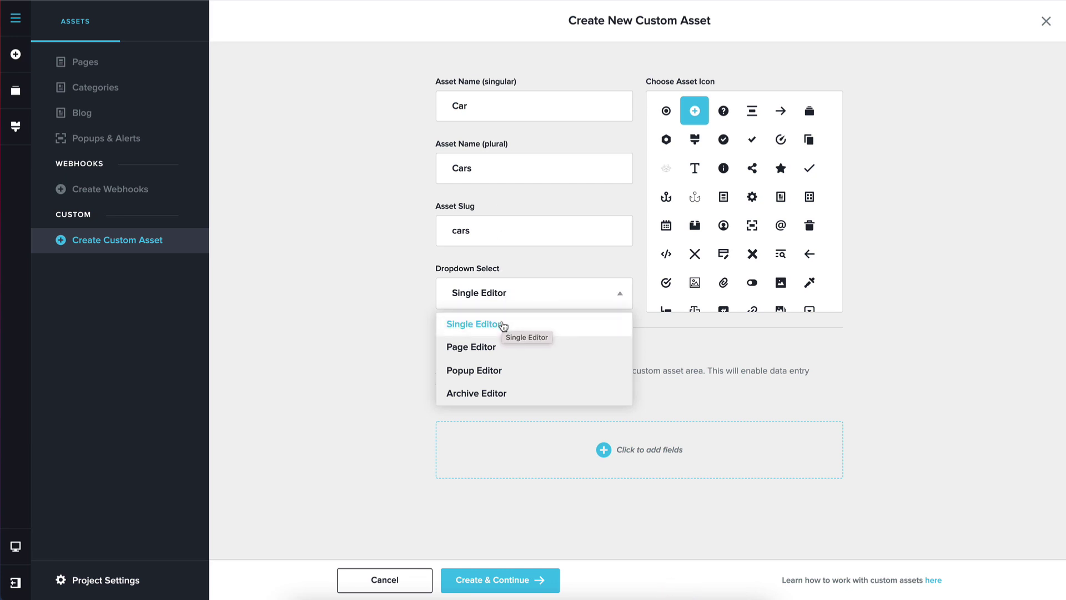
{"action": "left_click", "coordinate": [503, 327]}
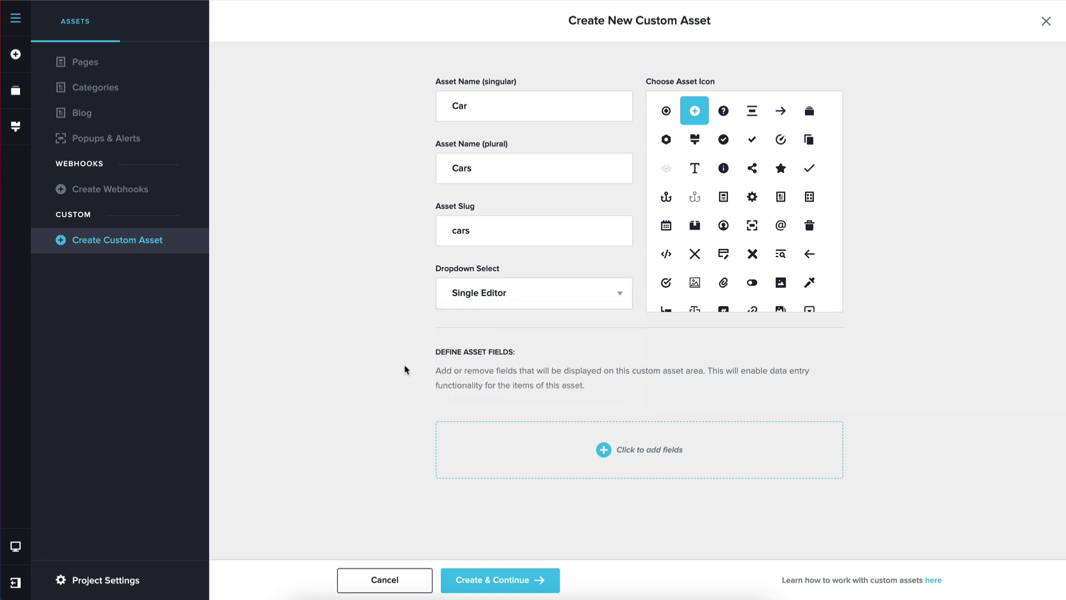
{"action": "left_click", "coordinate": [522, 451]}
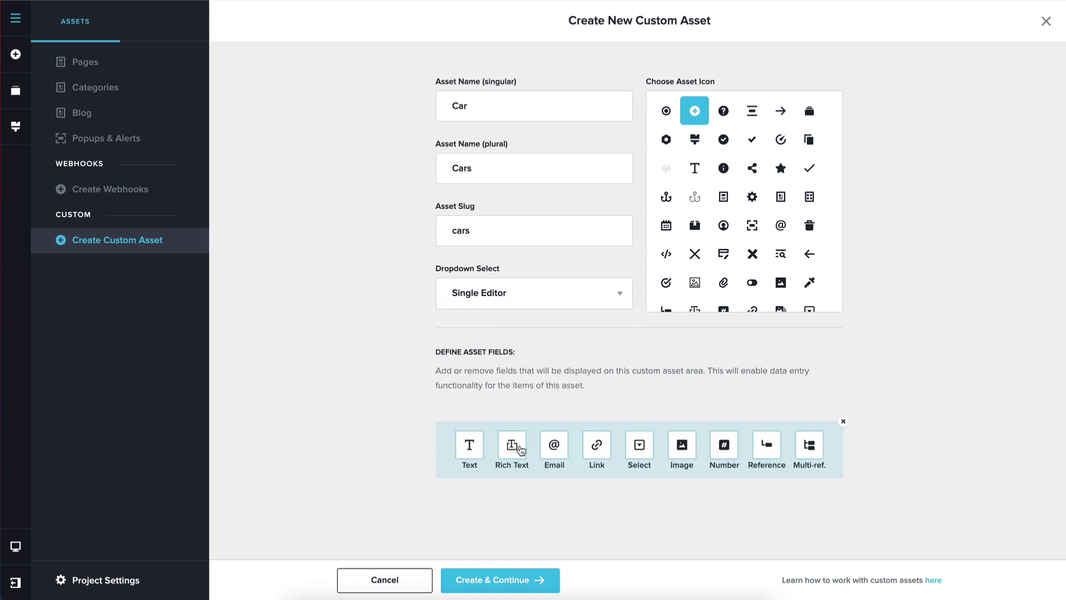
{"action": "left_click", "coordinate": [470, 447]}
{"action": "scroll", "coordinate": [505, 461], "scroll_direction": "down", "scroll_amount": 1}
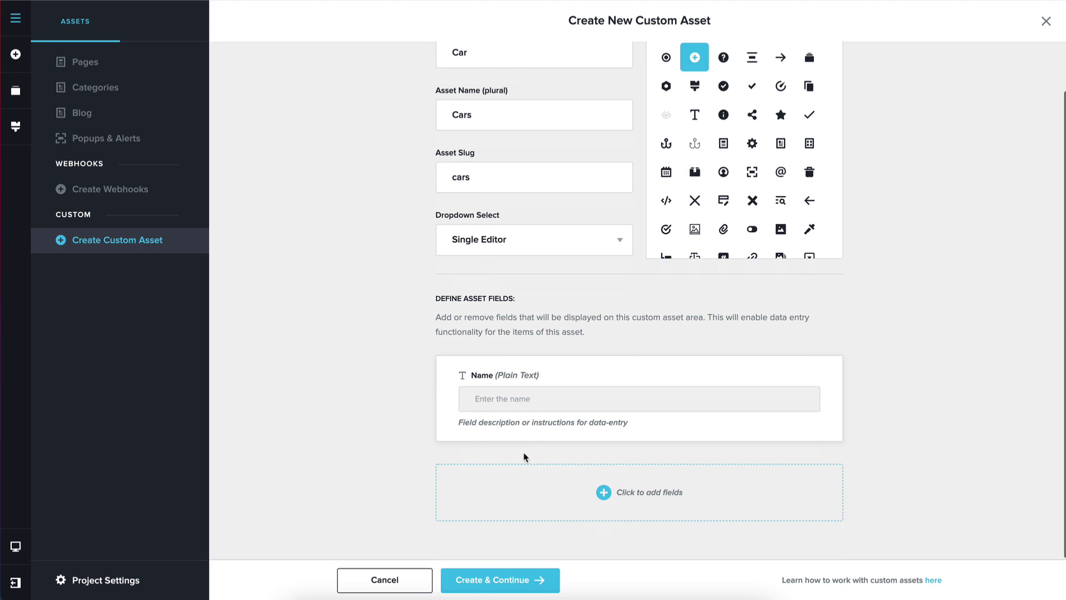
{"action": "left_click", "coordinate": [555, 501]}
{"action": "left_click", "coordinate": [520, 497]}
Add an Email Address field and an Image field to the Car asset.
{"action": "scroll", "coordinate": [547, 506], "scroll_direction": "down", "scroll_amount": 3}
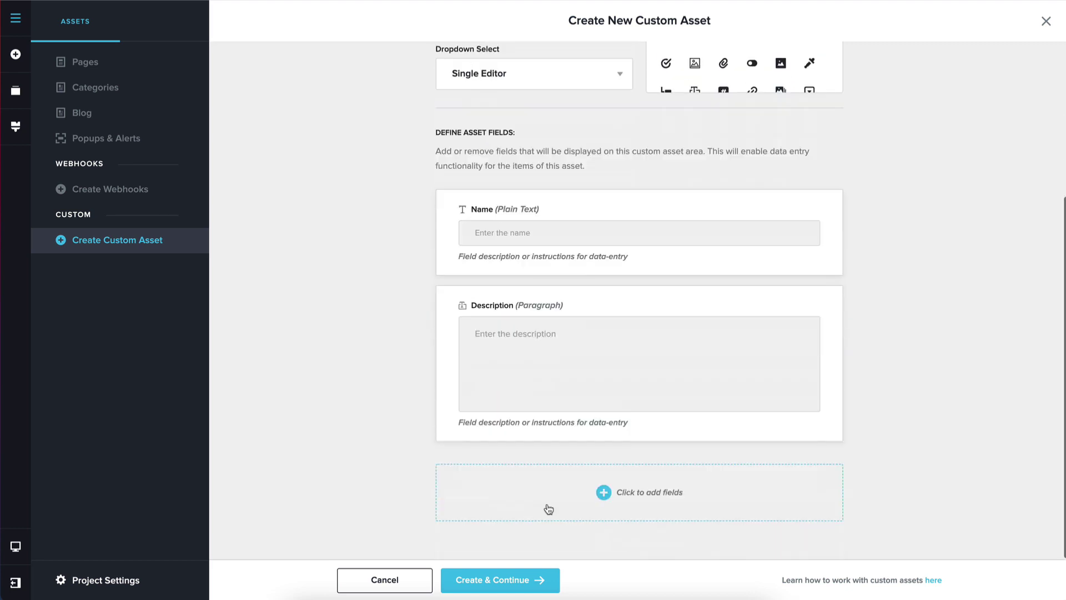
{"action": "left_click", "coordinate": [549, 508]}
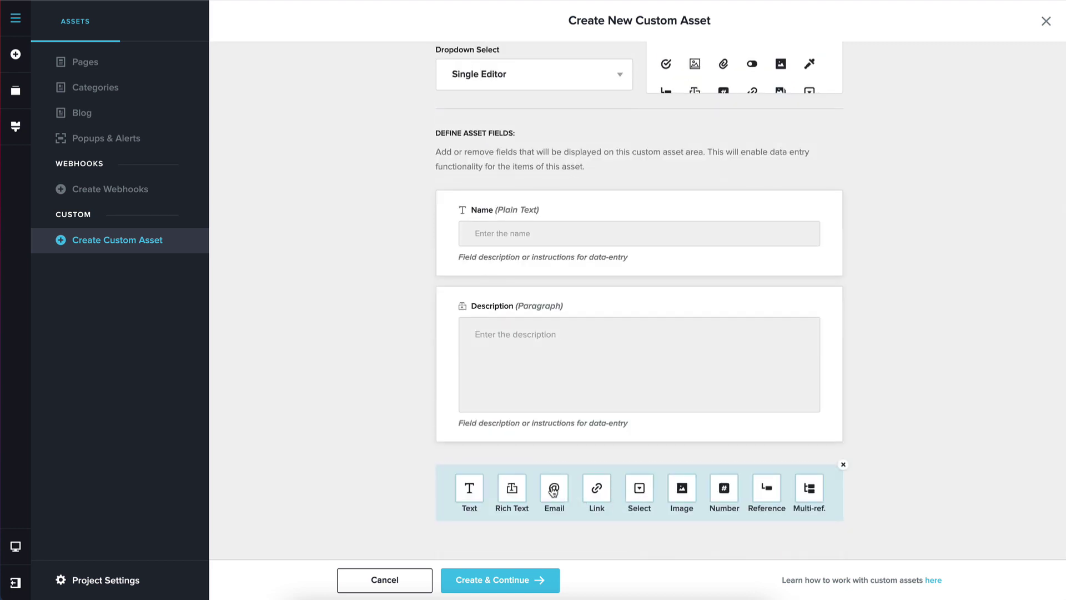
{"action": "left_click", "coordinate": [553, 491]}
{"action": "scroll", "coordinate": [581, 507], "scroll_direction": "down", "scroll_amount": 2}
{"action": "left_click", "coordinate": [581, 508]}
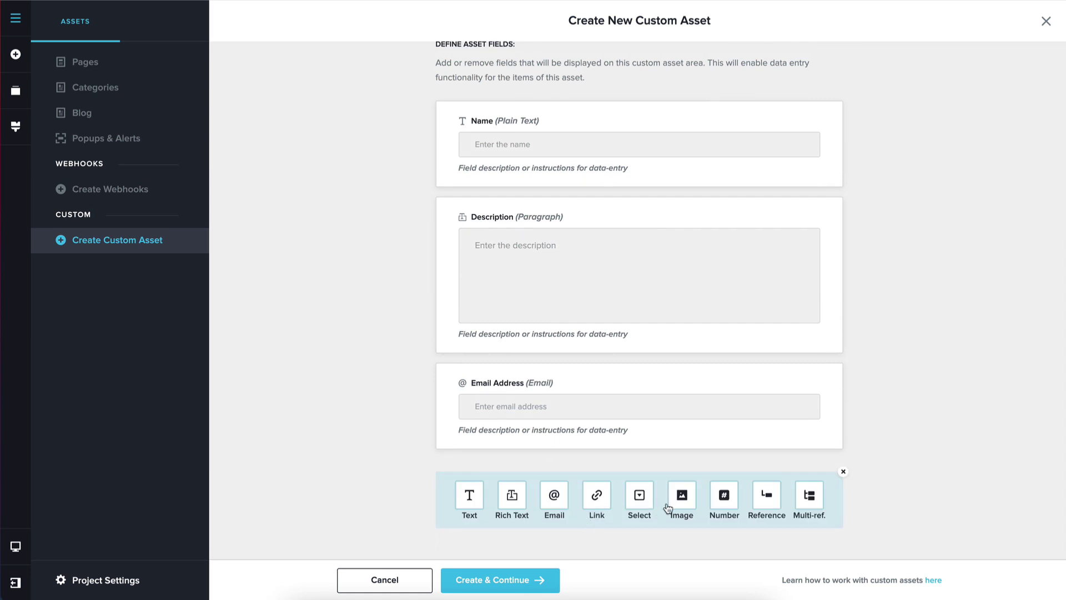
{"action": "left_click", "coordinate": [681, 502]}
Review the Car fields and create the empty Cars collection.
{"action": "scroll", "coordinate": [550, 415], "scroll_direction": "up", "scroll_amount": 3}
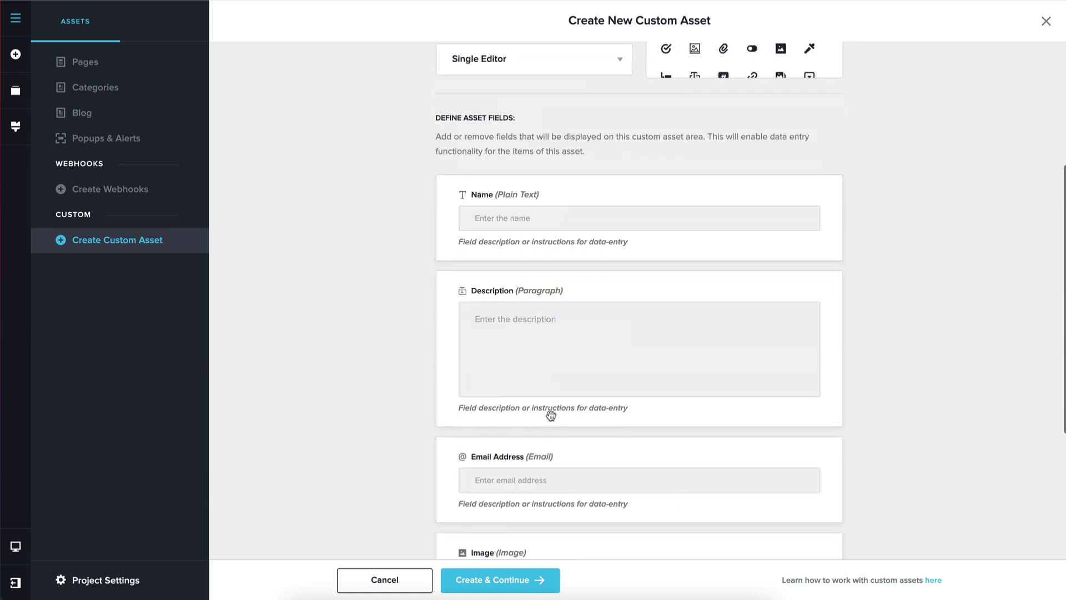
{"action": "mouse_move", "coordinate": [650, 254]}
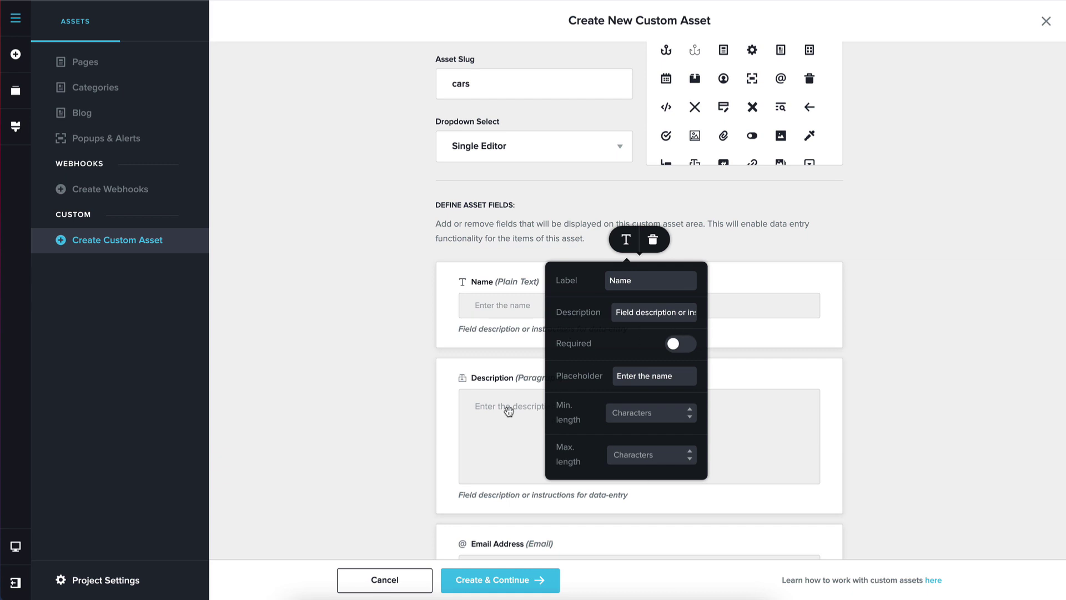
{"action": "mouse_move", "coordinate": [625, 335]}
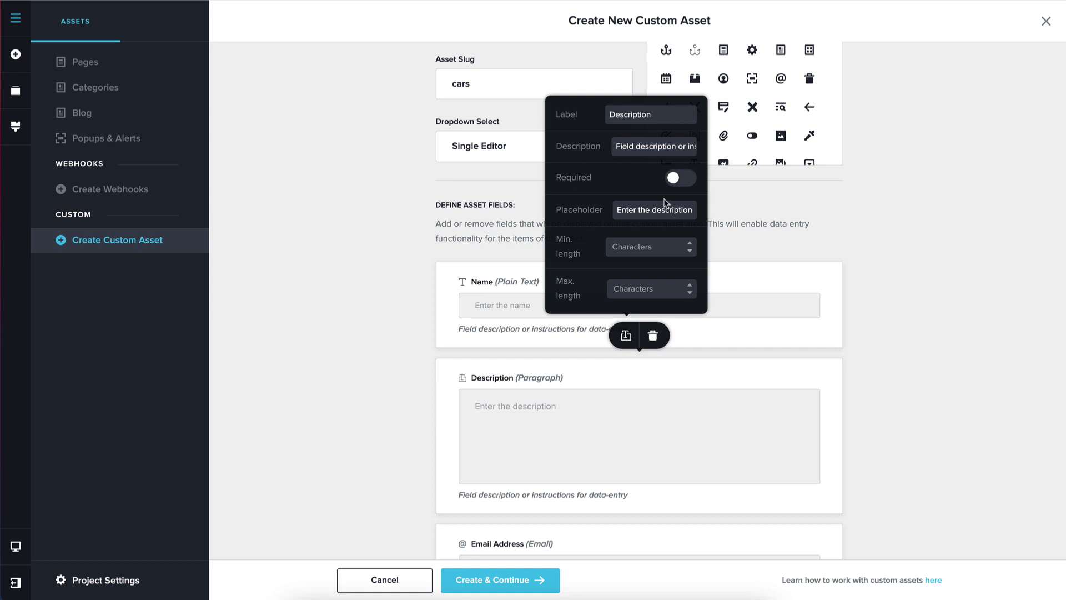
{"action": "scroll", "coordinate": [398, 398], "scroll_direction": "down", "scroll_amount": 1}
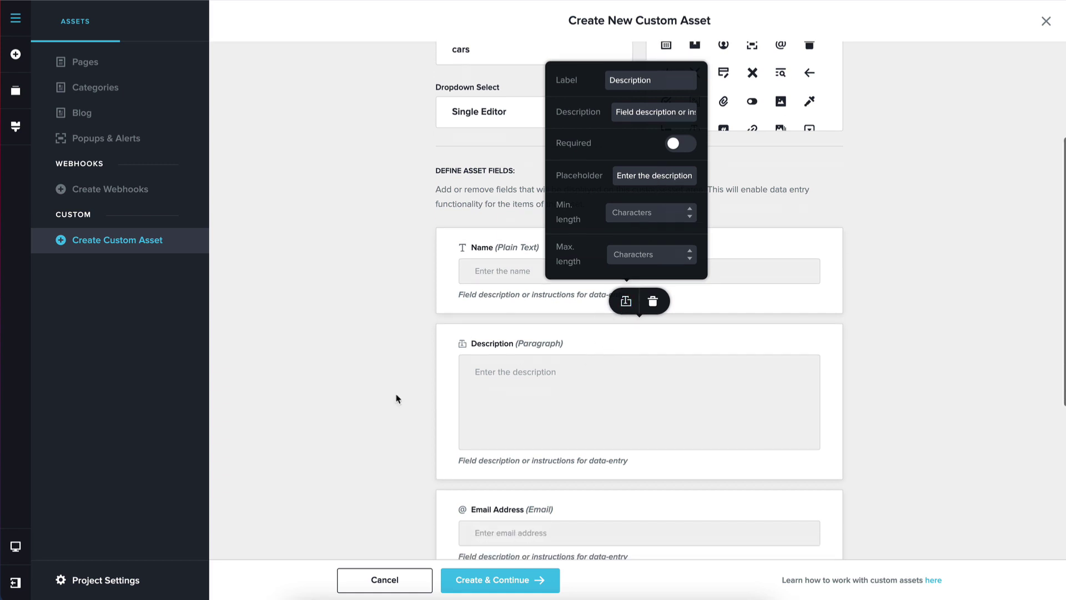
{"action": "scroll", "coordinate": [639, 384], "scroll_direction": "up", "scroll_amount": 1}
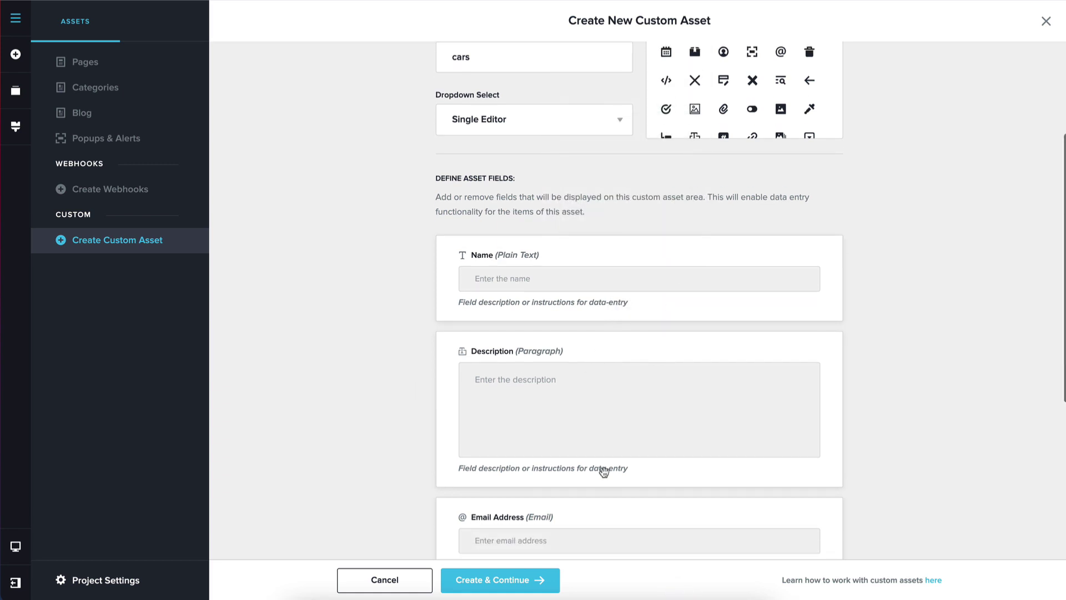
{"action": "left_click", "coordinate": [505, 589]}
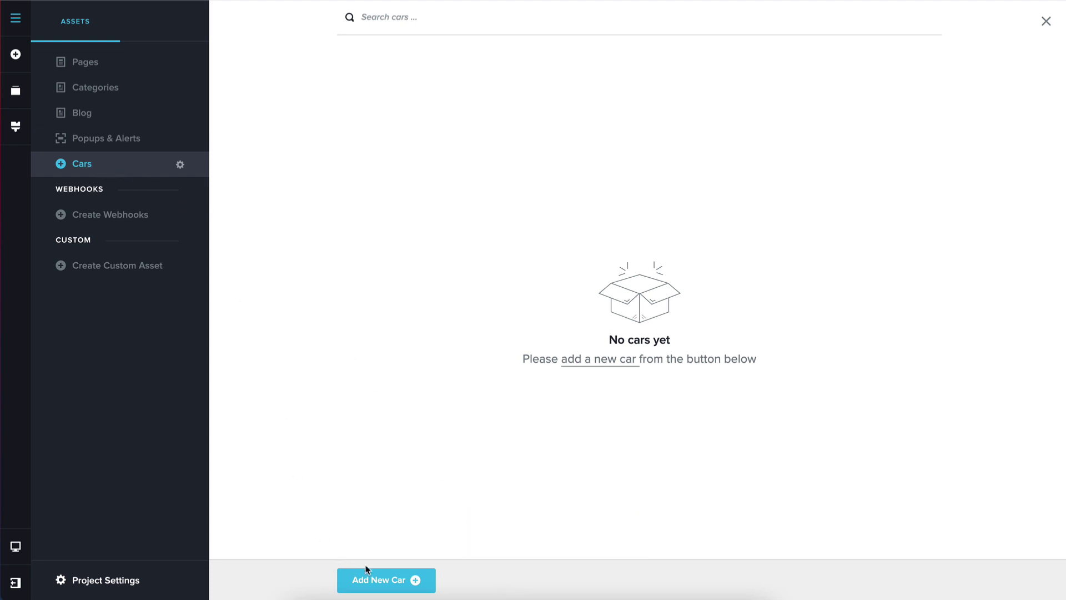
Open a blank draft Car entry with empty Title, Name, Description, Email and Image fields.
{"action": "left_click", "coordinate": [369, 579]}
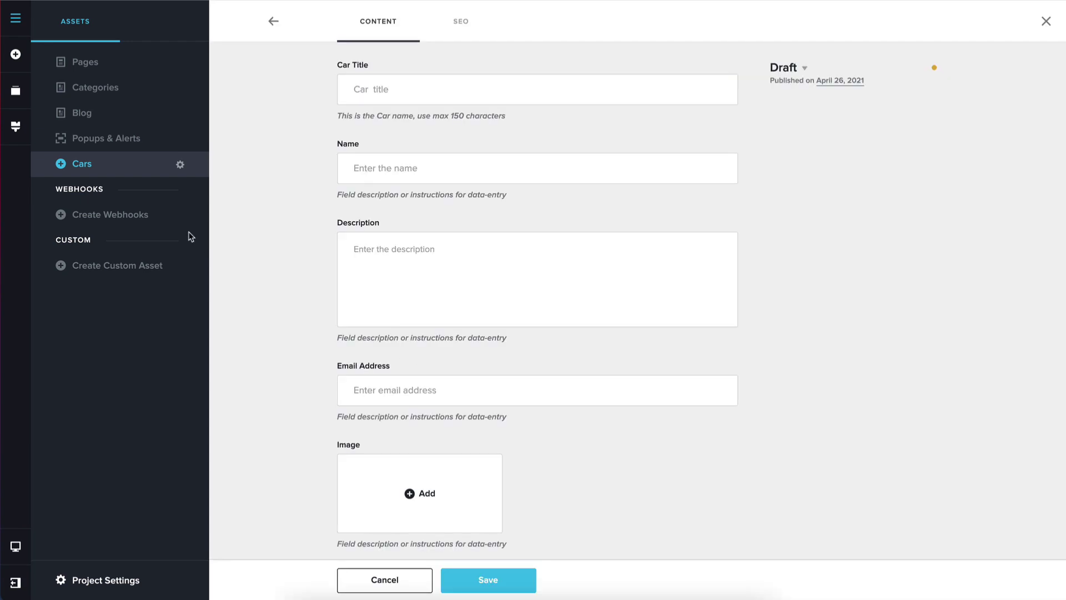
{"action": "scroll", "coordinate": [417, 212], "scroll_direction": "down", "scroll_amount": 3}
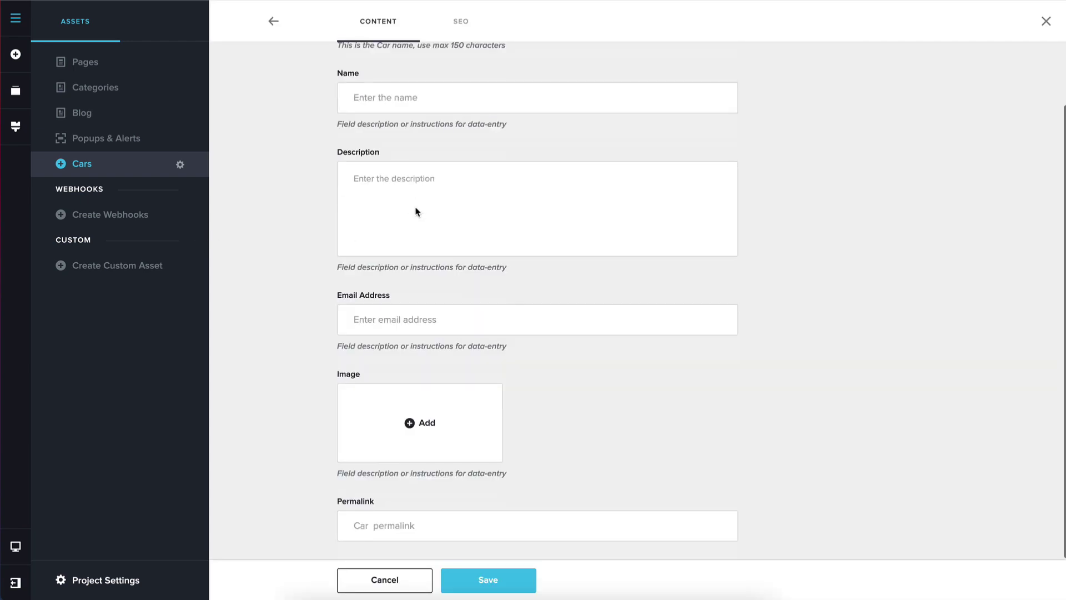
{"action": "scroll", "coordinate": [417, 211], "scroll_direction": "up", "scroll_amount": 3}
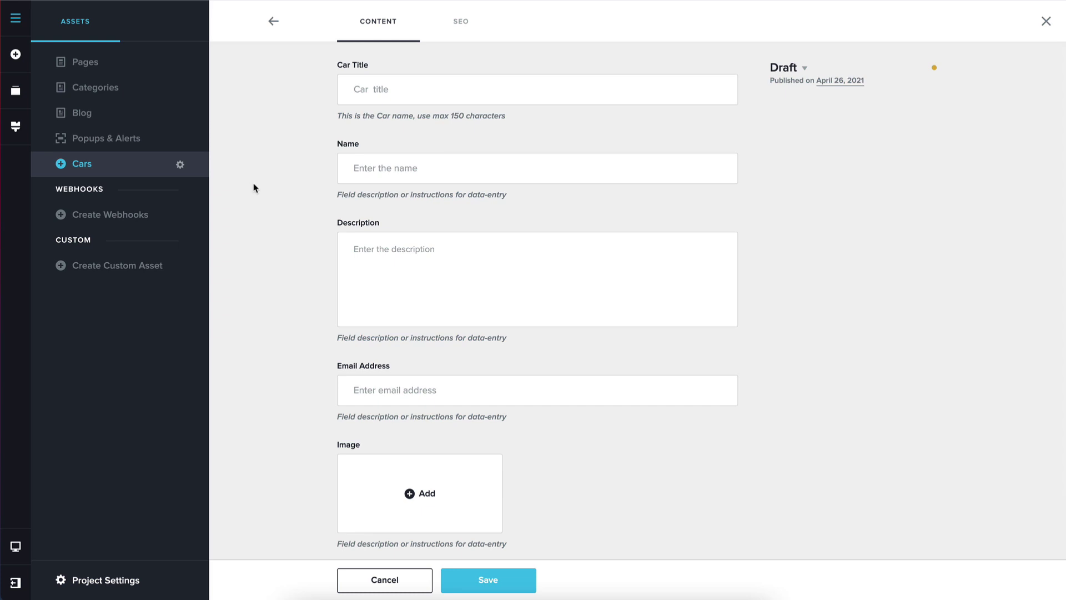
Start a Brand custom asset (plural Brands, slug brands) using the Archive Editor.
{"action": "left_click", "coordinate": [127, 264]}
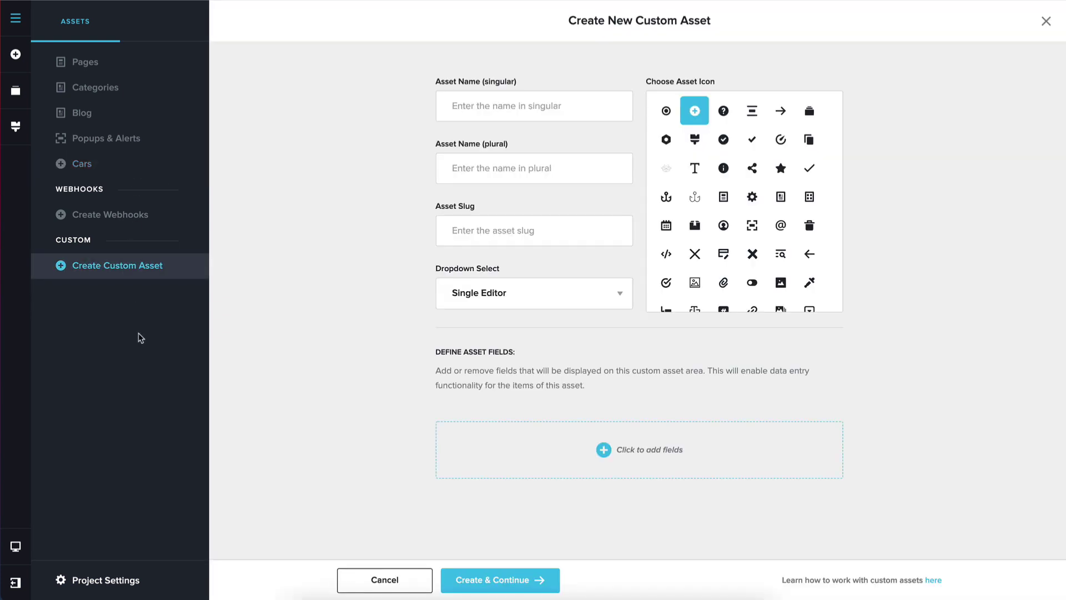
{"action": "left_click", "coordinate": [462, 112]}
{"action": "type", "text": "Brand"}
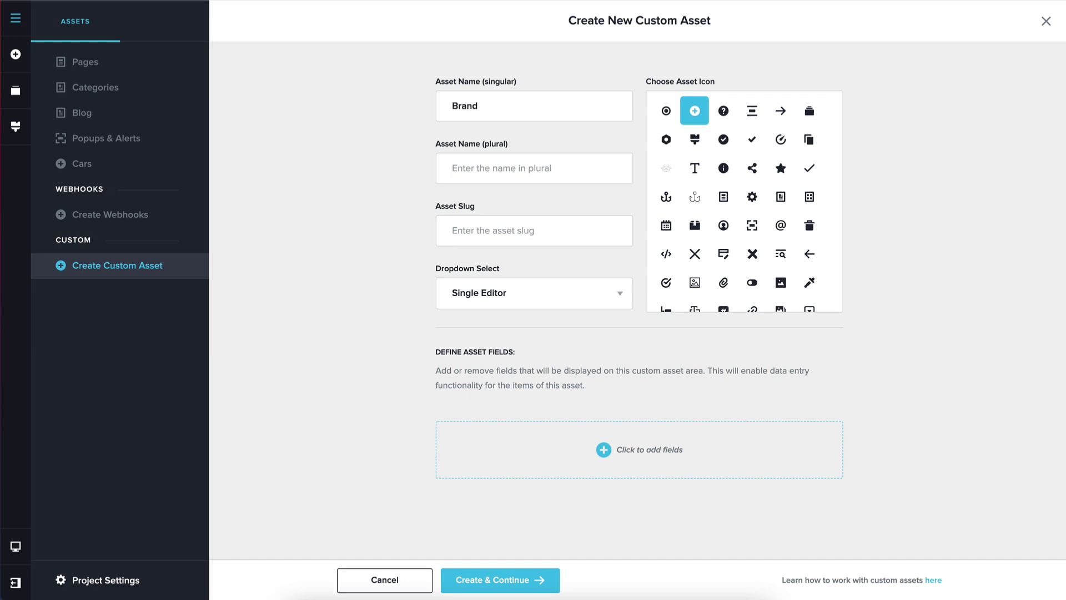
{"action": "left_click", "coordinate": [463, 168]}
{"action": "type", "text": "Brands"}
{"action": "type", "text": "brands"}
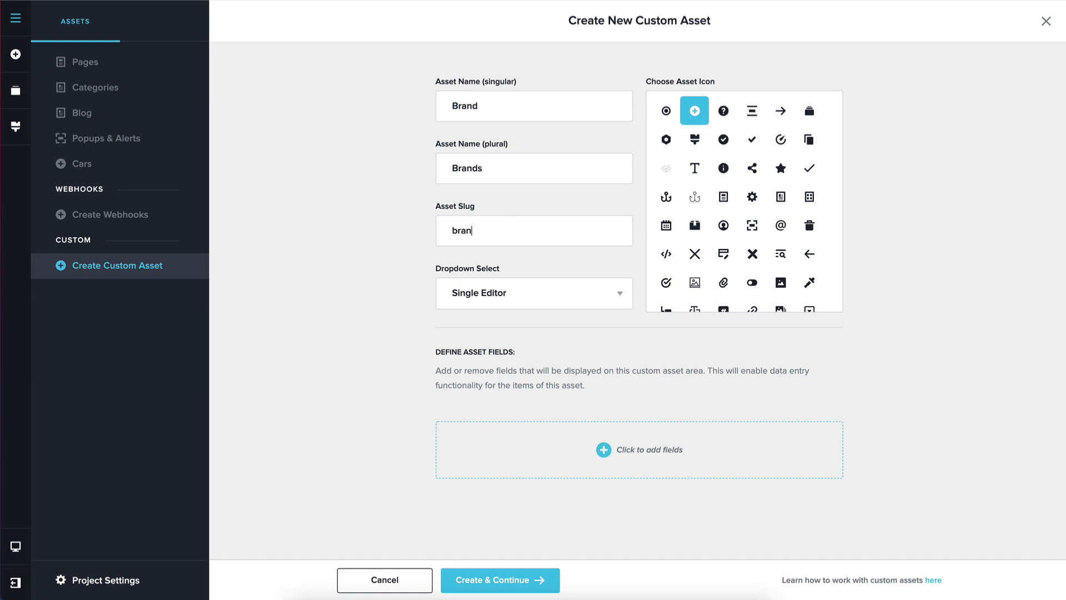
{"action": "left_click", "coordinate": [512, 293]}
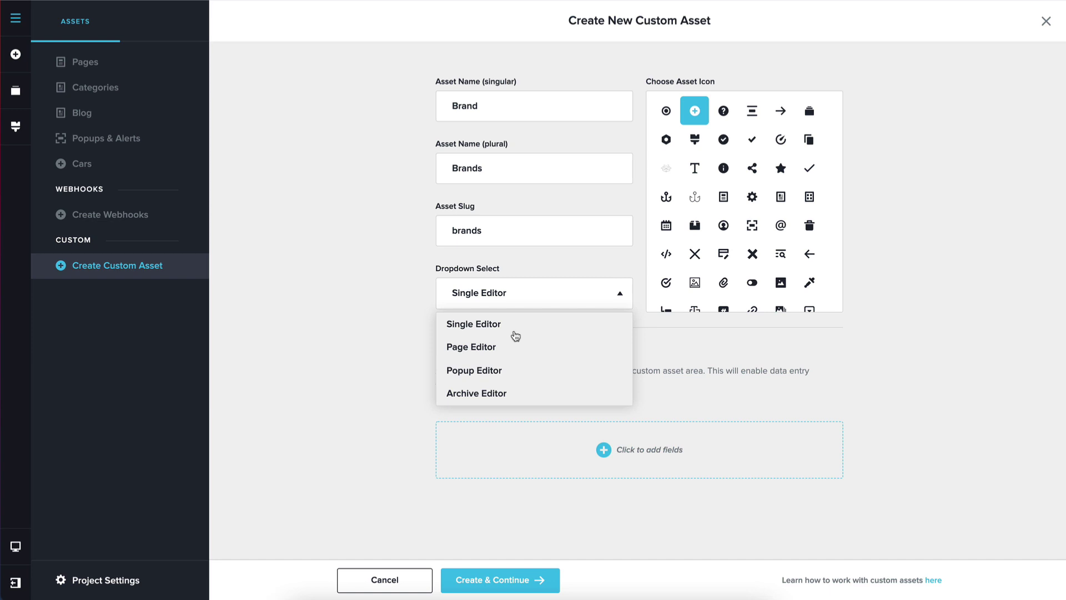
{"action": "left_click", "coordinate": [502, 397]}
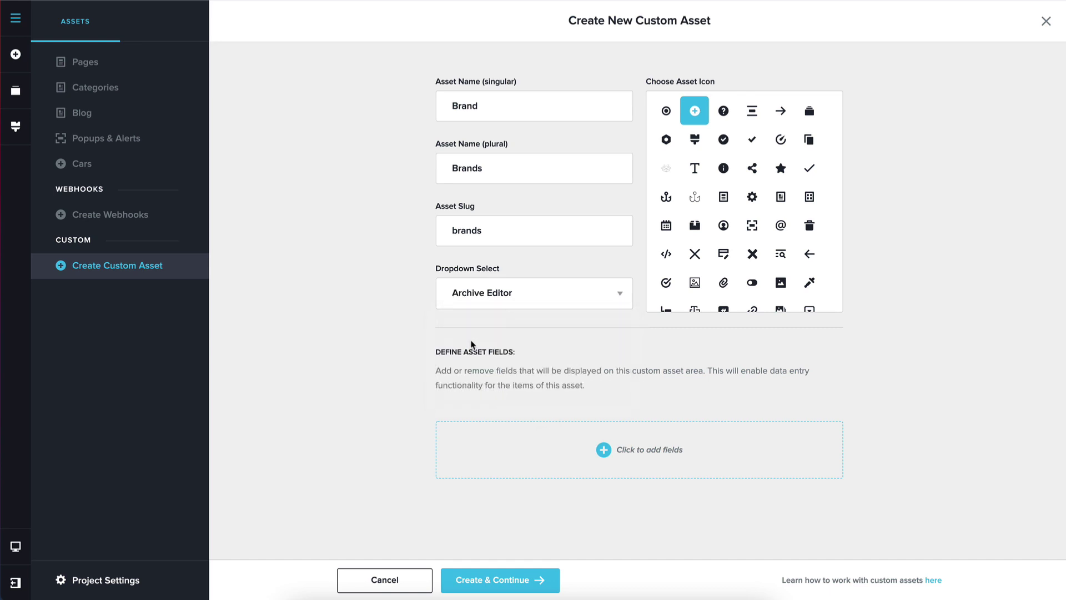
Add Name text, Image and Link fields to the Brand asset.
{"action": "left_click", "coordinate": [504, 444]}
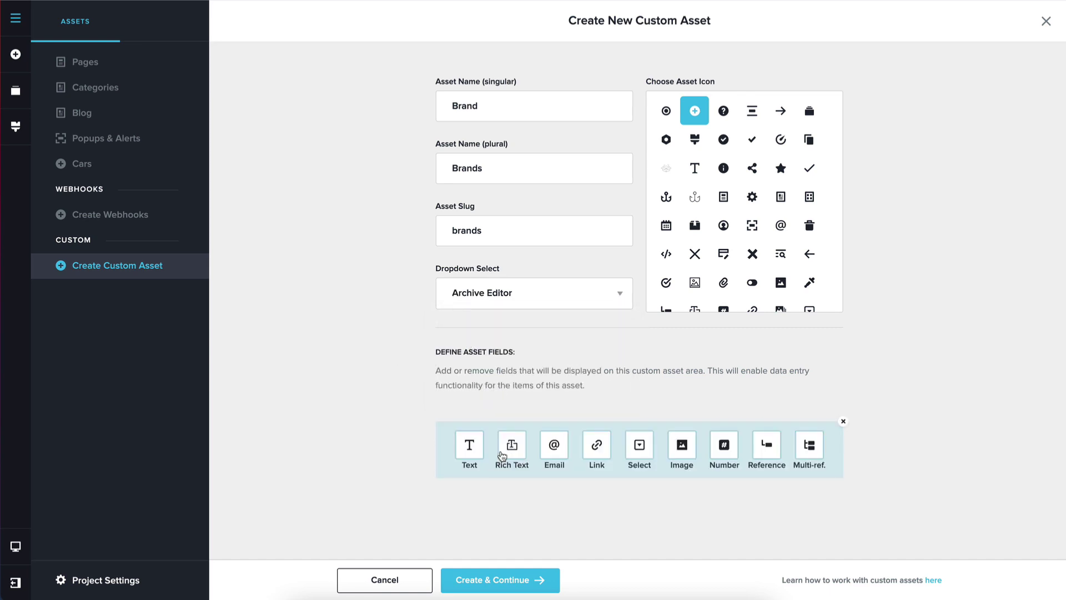
{"action": "left_click", "coordinate": [473, 451]}
{"action": "scroll", "coordinate": [511, 438], "scroll_direction": "down", "scroll_amount": 1}
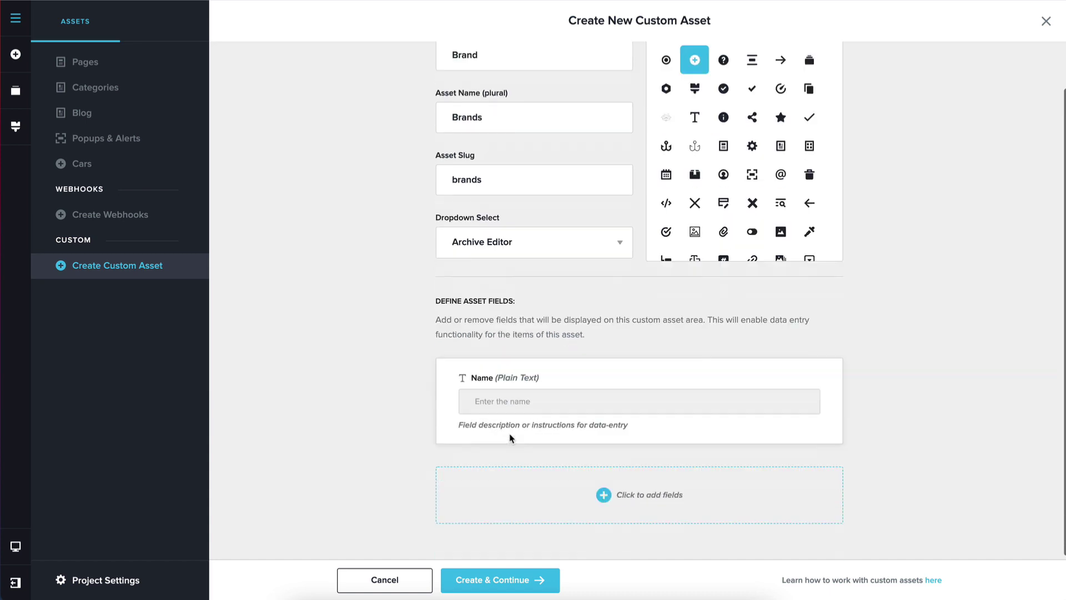
{"action": "left_click", "coordinate": [522, 488]}
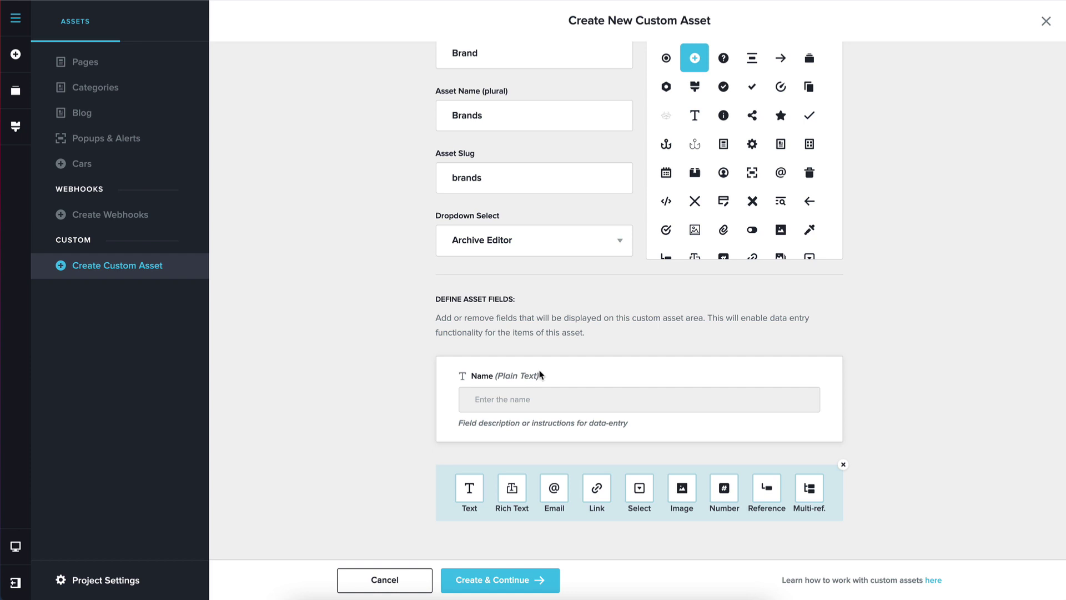
{"action": "left_click", "coordinate": [683, 492]}
{"action": "scroll", "coordinate": [626, 421], "scroll_direction": "down", "scroll_amount": 3}
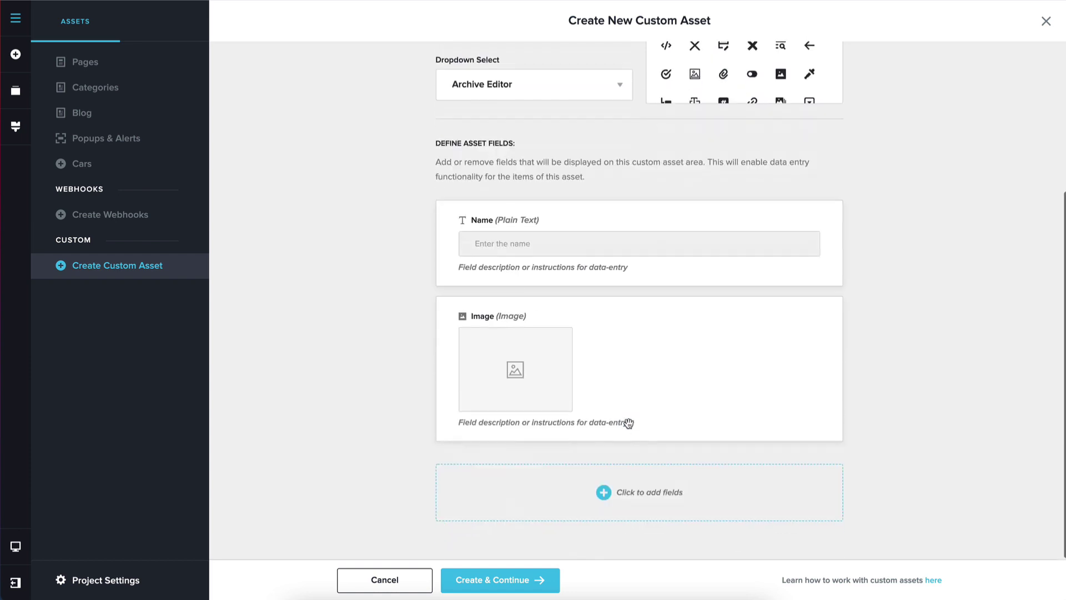
{"action": "left_click", "coordinate": [605, 490]}
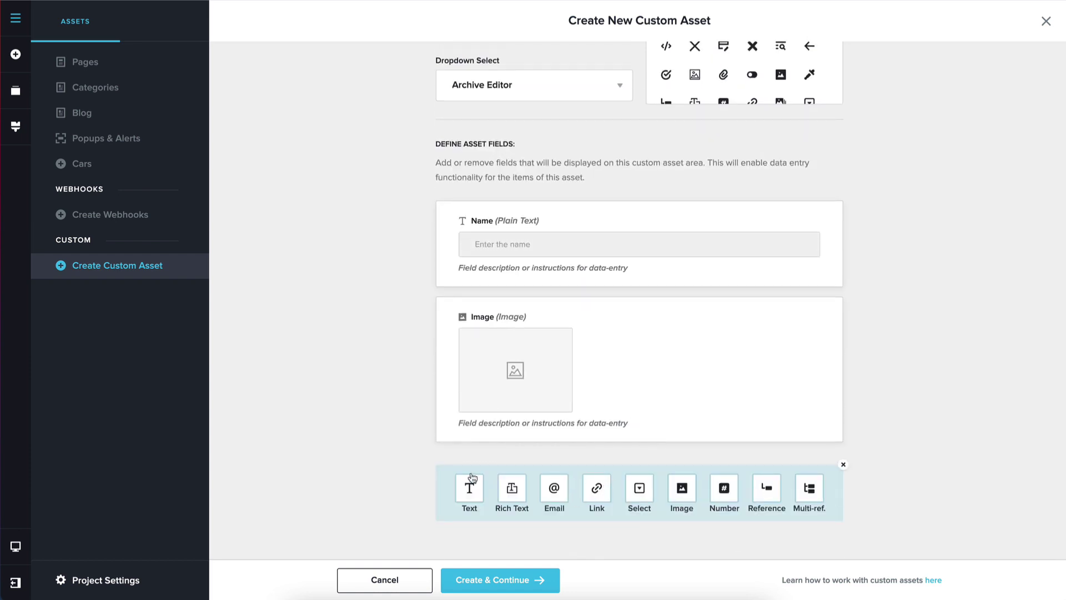
{"action": "left_click", "coordinate": [605, 482]}
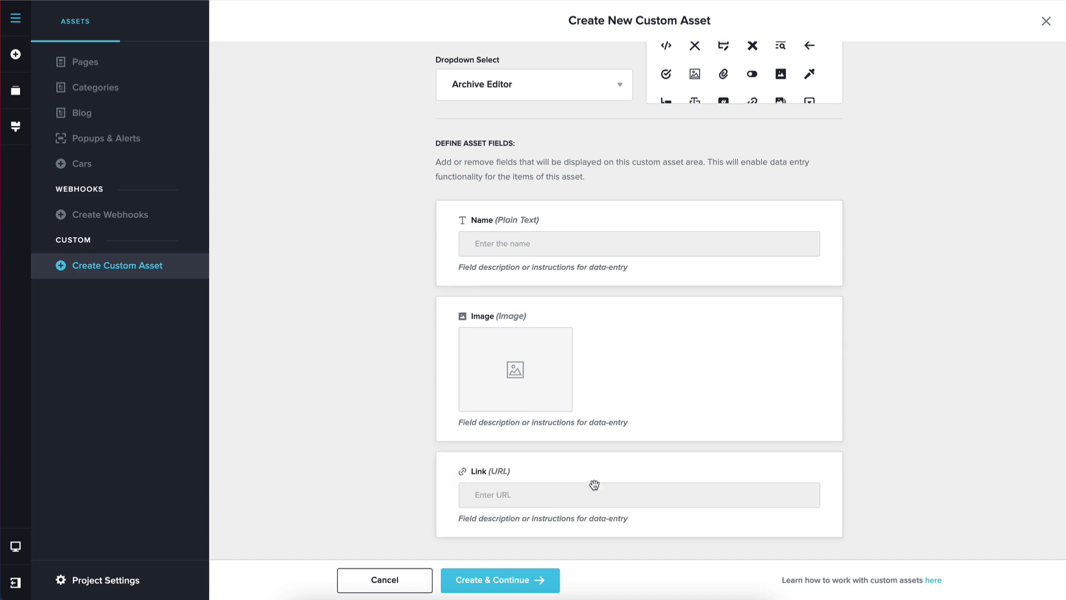
{"action": "scroll", "coordinate": [586, 389], "scroll_direction": "up", "scroll_amount": 1}
Rename the Name field to 'Brand Name'.
{"action": "mouse_move", "coordinate": [596, 240]}
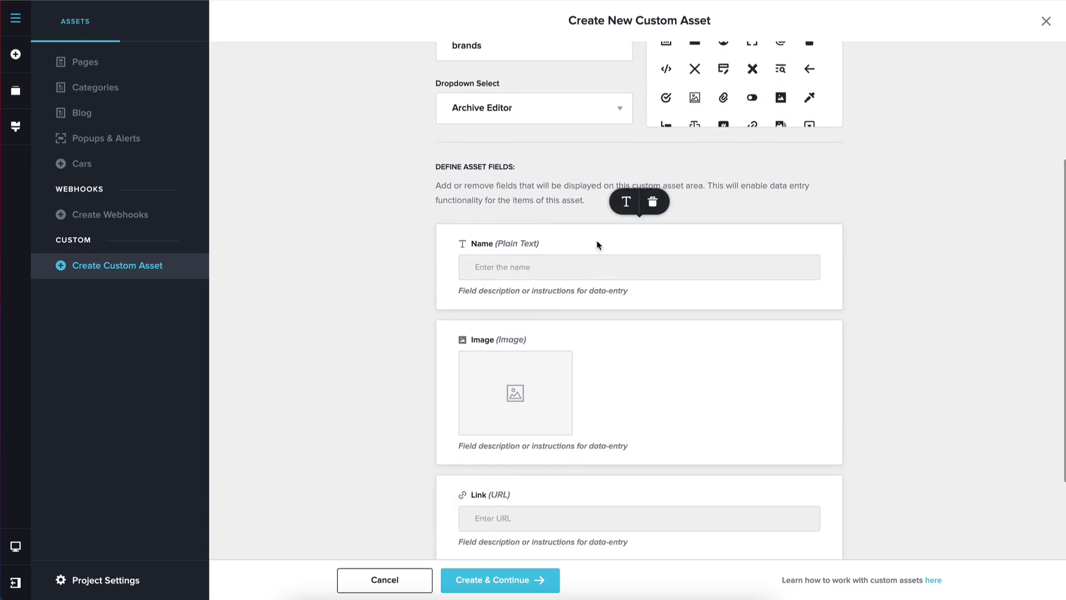
{"action": "left_click", "coordinate": [626, 201]}
{"action": "double_click", "coordinate": [647, 242]}
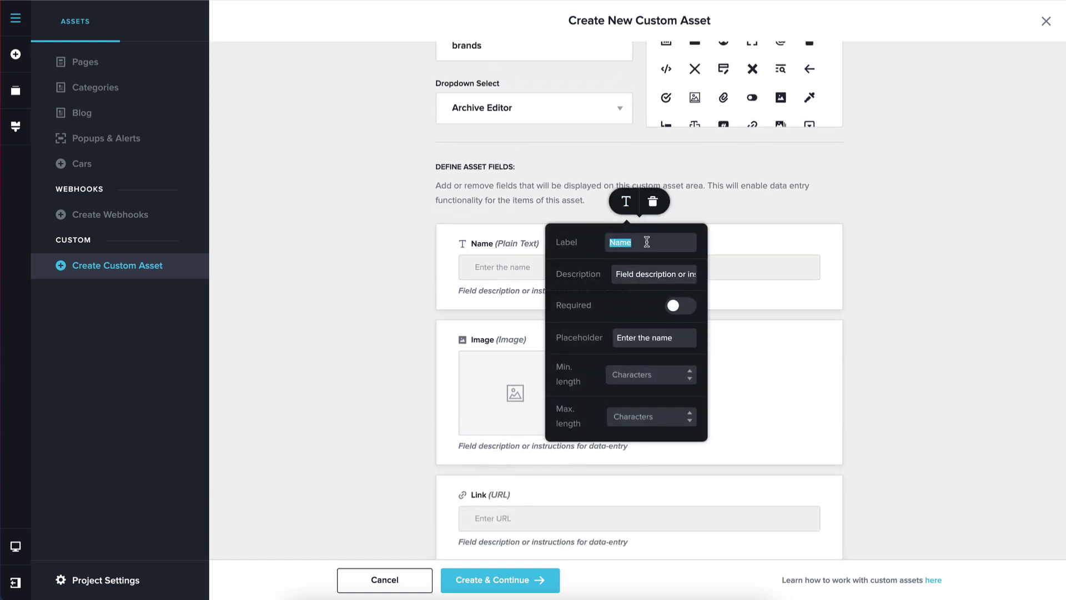
{"action": "type", "text": "Brand Name"}
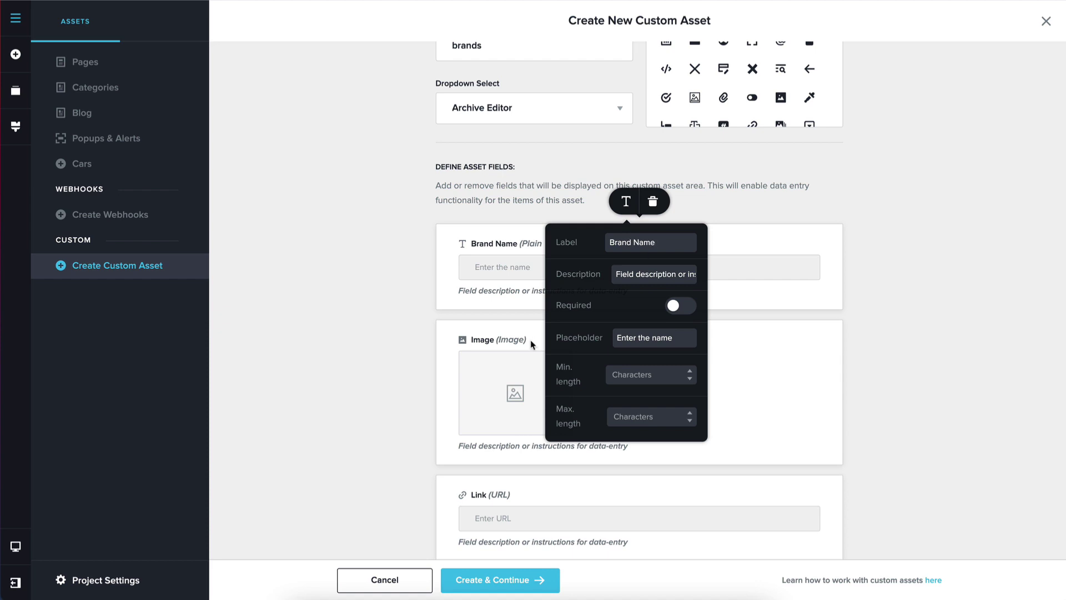
{"action": "left_click", "coordinate": [532, 345]}
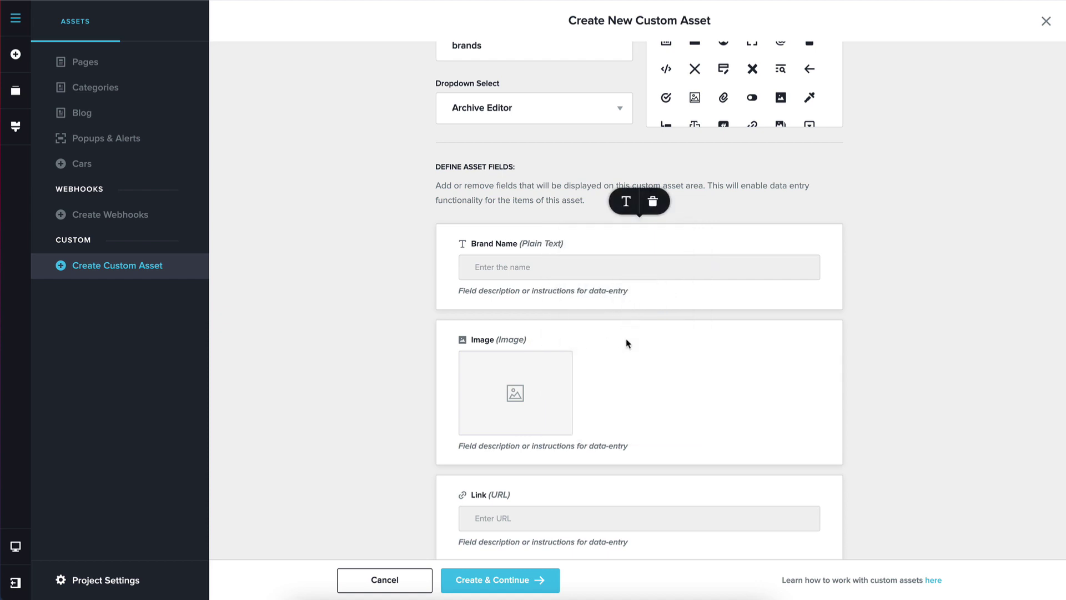
Rename the Image field to 'Brand Logo' and create the Brands collection.
{"action": "left_click", "coordinate": [626, 297]}
{"action": "double_click", "coordinate": [630, 192]}
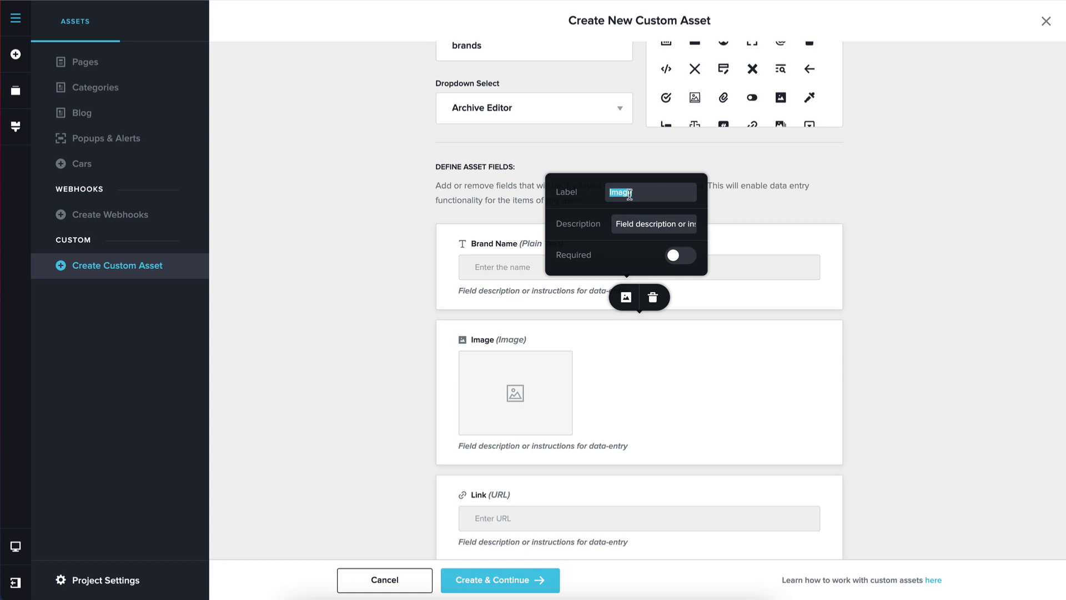
{"action": "type", "text": "Brand Logo"}
{"action": "left_click", "coordinate": [410, 410]}
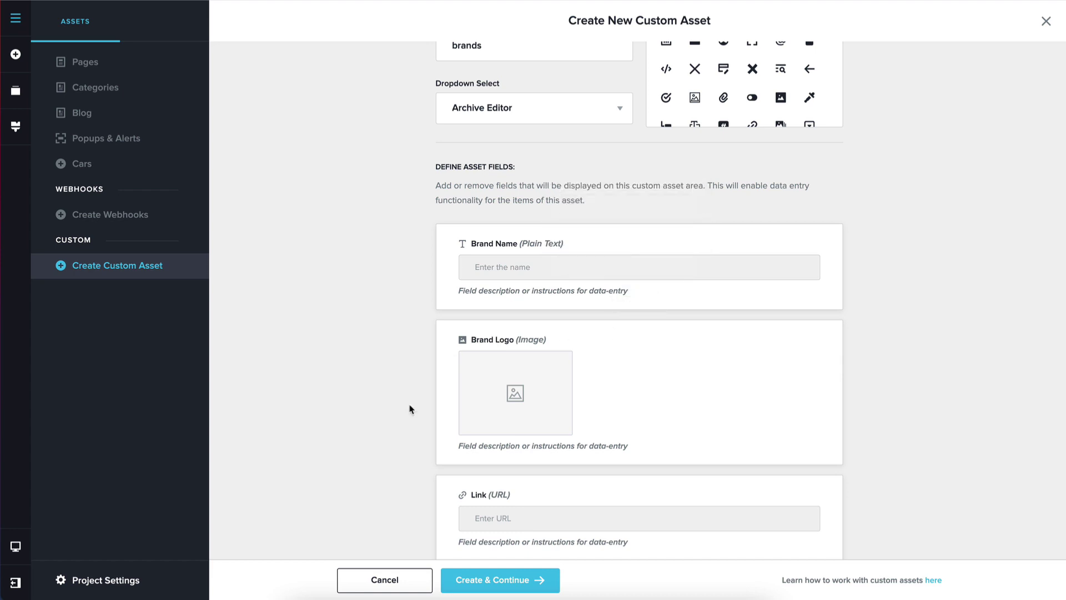
{"action": "left_click", "coordinate": [489, 580]}
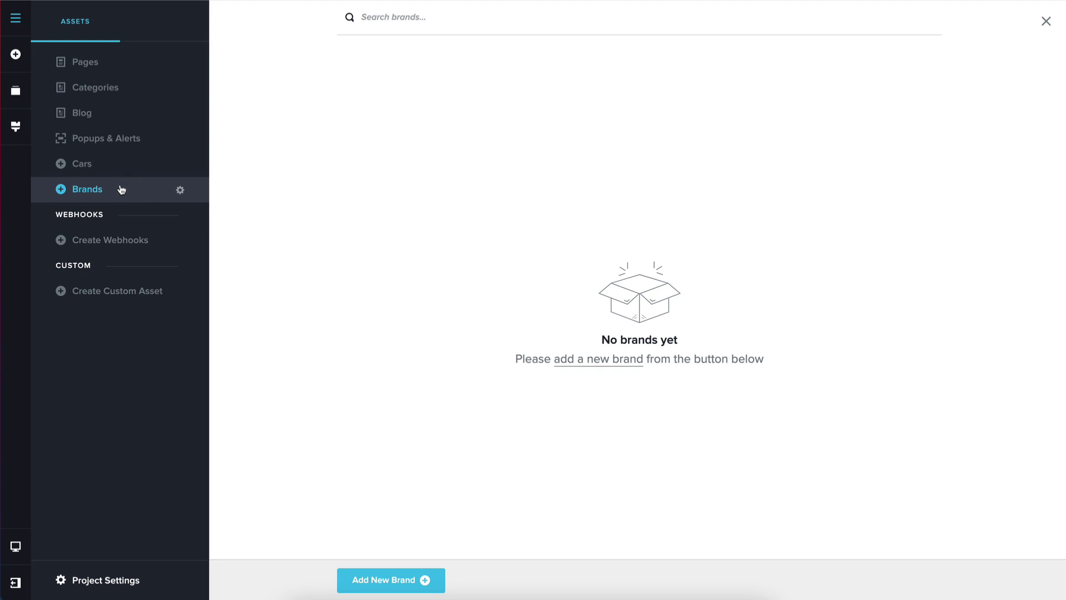
Add a Reference field to the Cars asset settings.
{"action": "left_click", "coordinate": [118, 167]}
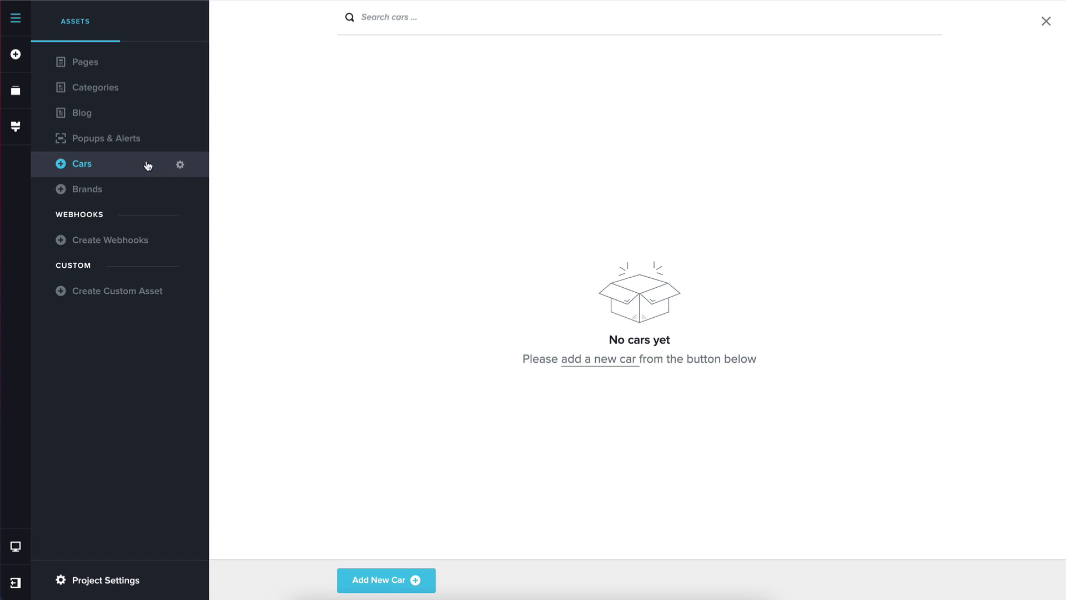
{"action": "left_click", "coordinate": [180, 166]}
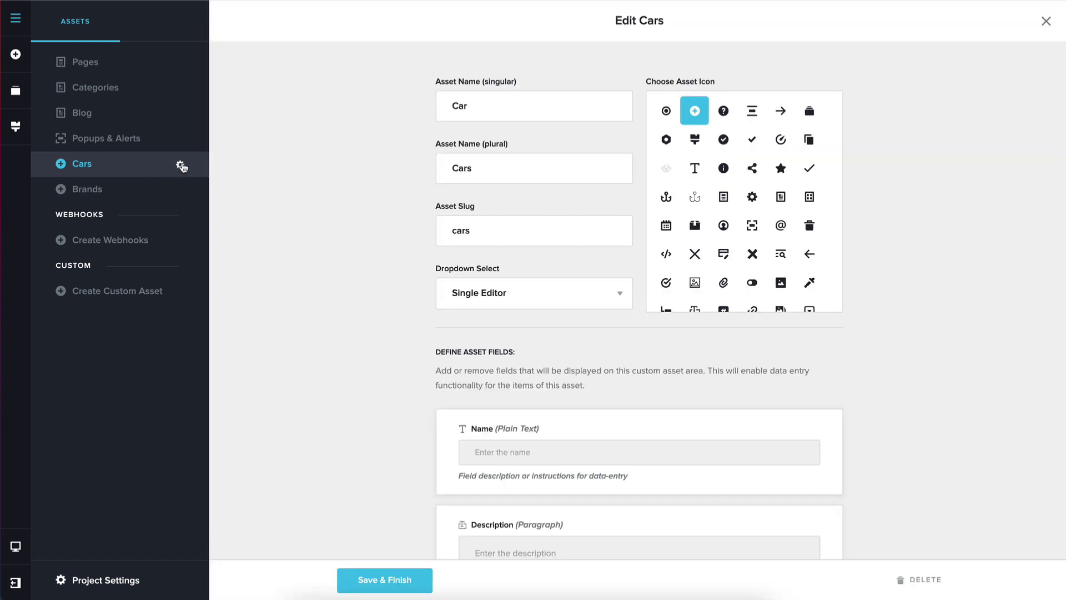
{"action": "scroll", "coordinate": [321, 335], "scroll_direction": "down", "scroll_amount": 8}
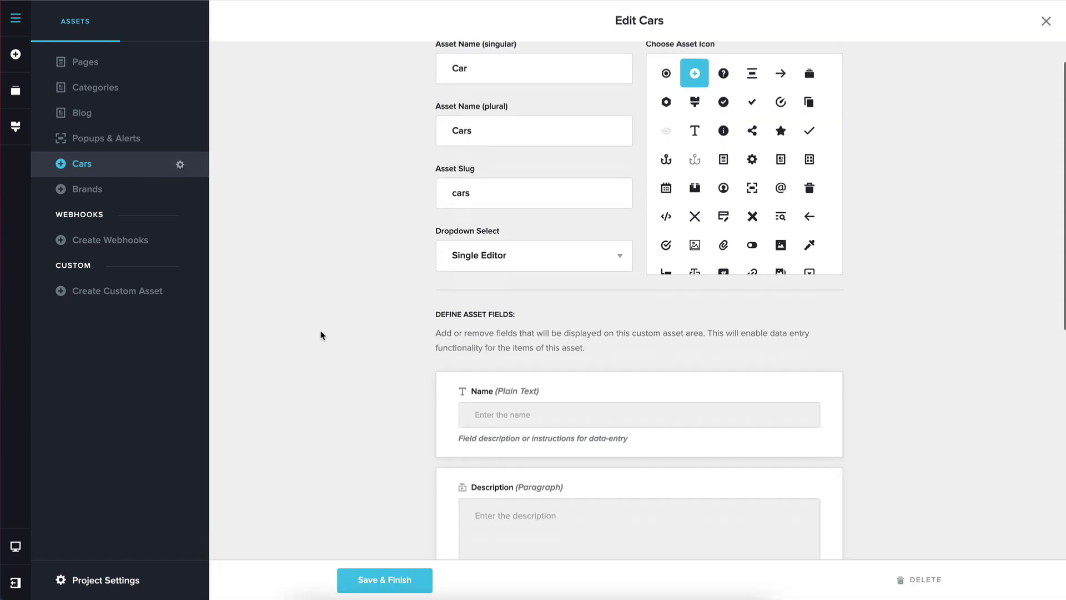
{"action": "left_click", "coordinate": [522, 510]}
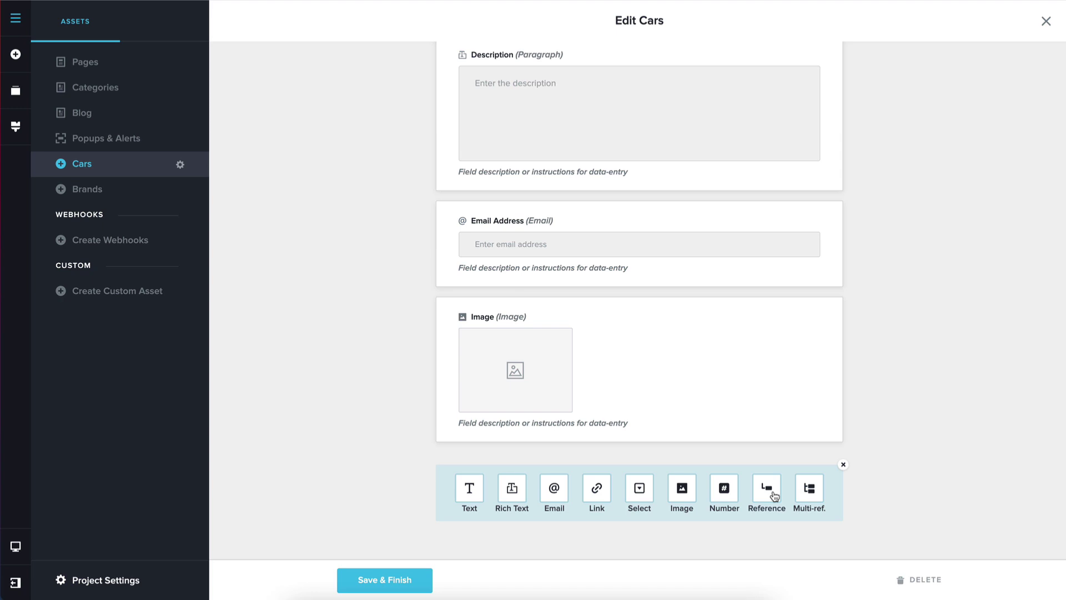
{"action": "left_click", "coordinate": [775, 496]}
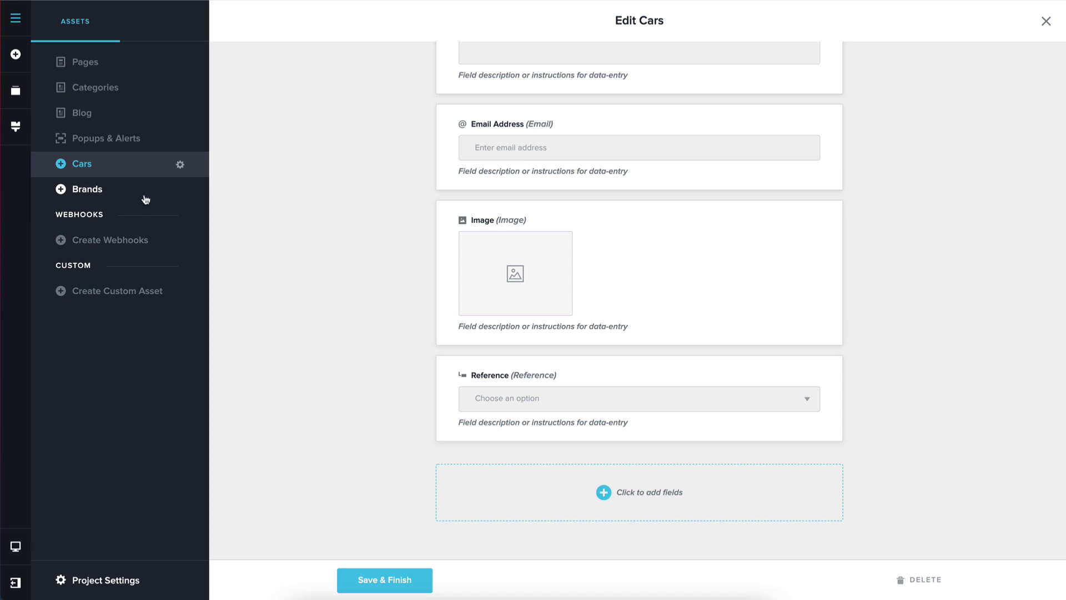
Label the reference field 'Brands', point it to the Brands collection, and save.
{"action": "mouse_move", "coordinate": [598, 361]}
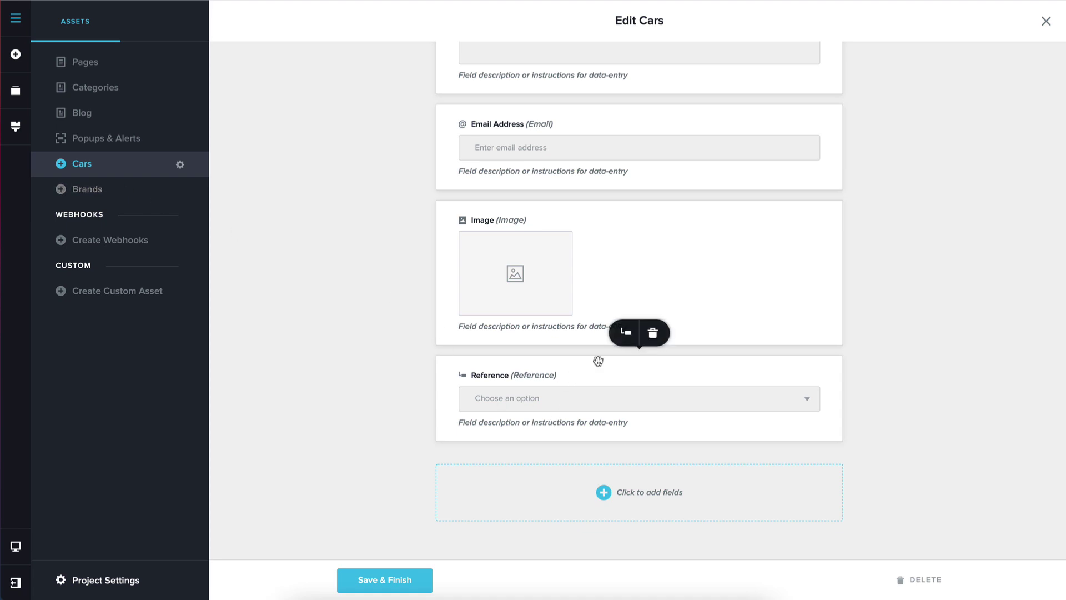
{"action": "left_click", "coordinate": [625, 332]}
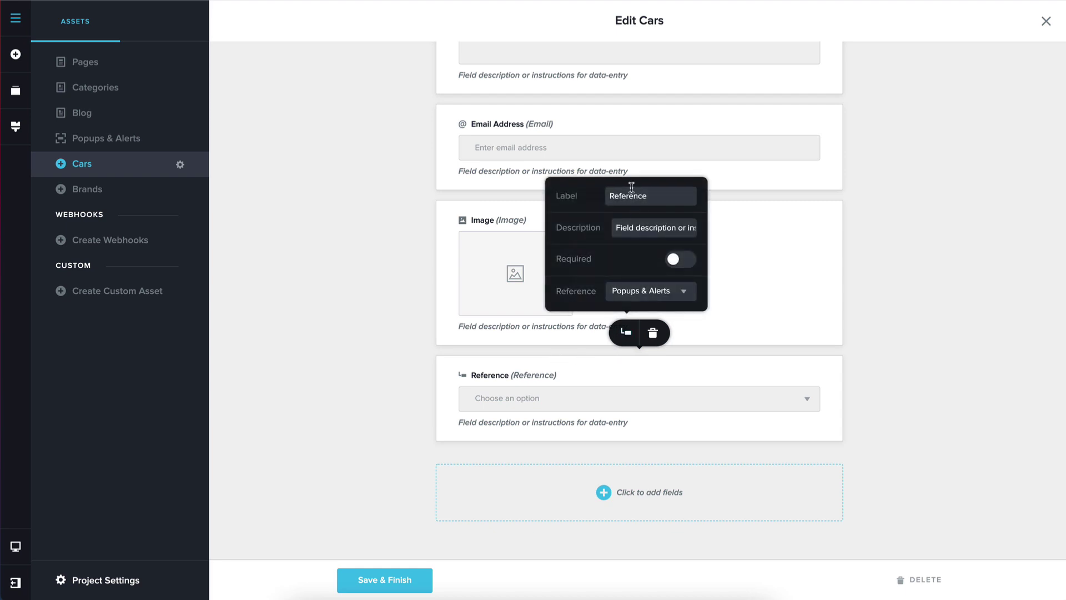
{"action": "double_click", "coordinate": [631, 187]}
{"action": "type", "text": "Bran"}
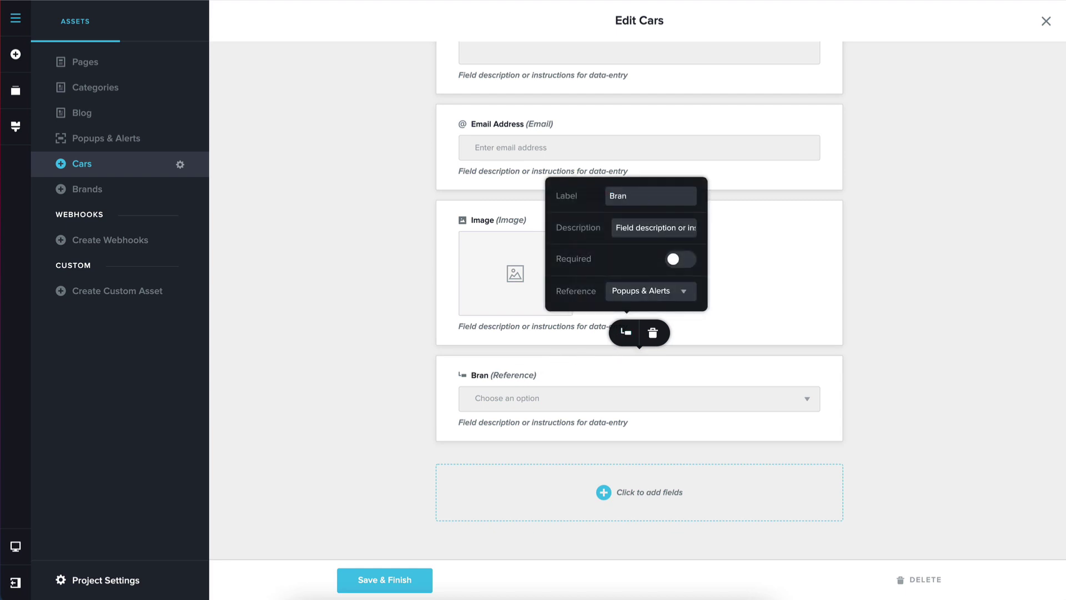
{"action": "type", "text": "ds"}
{"action": "left_click", "coordinate": [642, 298]}
{"action": "scroll", "coordinate": [651, 322], "scroll_direction": "down", "scroll_amount": 3}
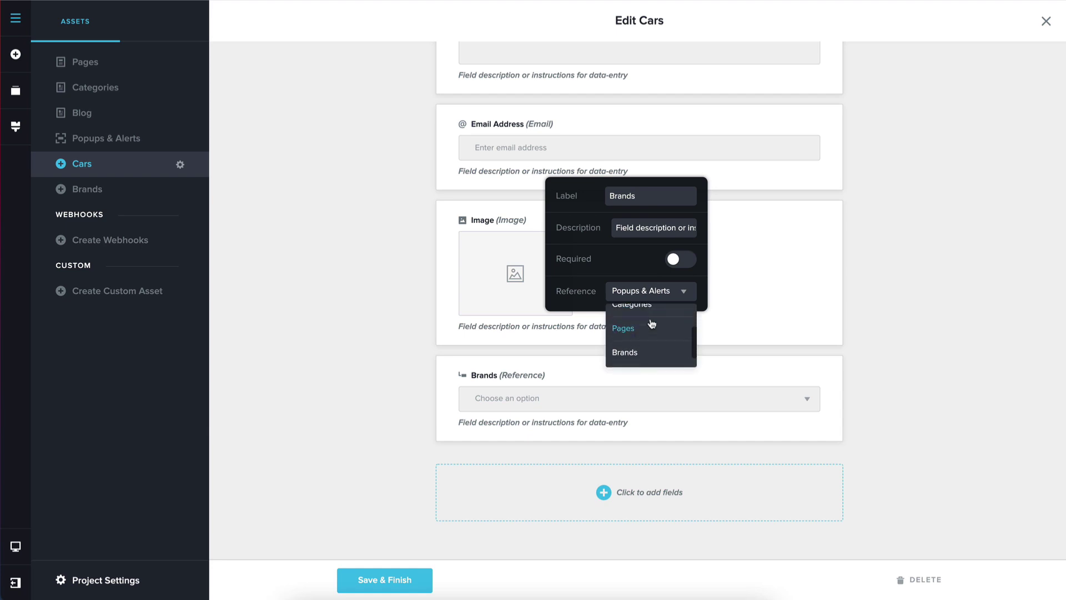
{"action": "scroll", "coordinate": [650, 330], "scroll_direction": "down", "scroll_amount": 1}
{"action": "left_click", "coordinate": [648, 338]}
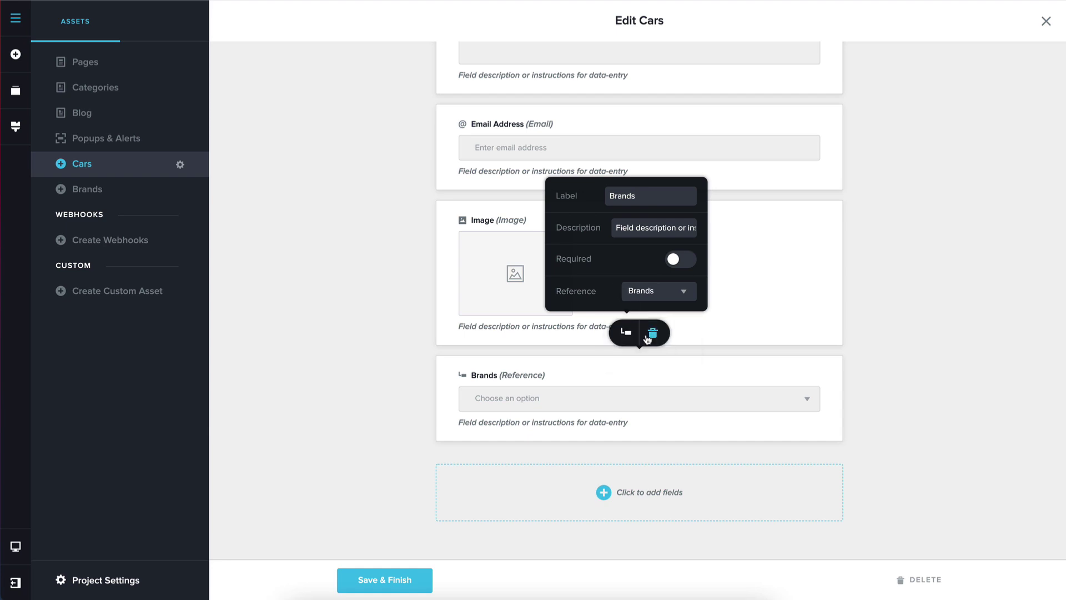
{"action": "left_click", "coordinate": [335, 440]}
{"action": "left_click", "coordinate": [403, 587]}
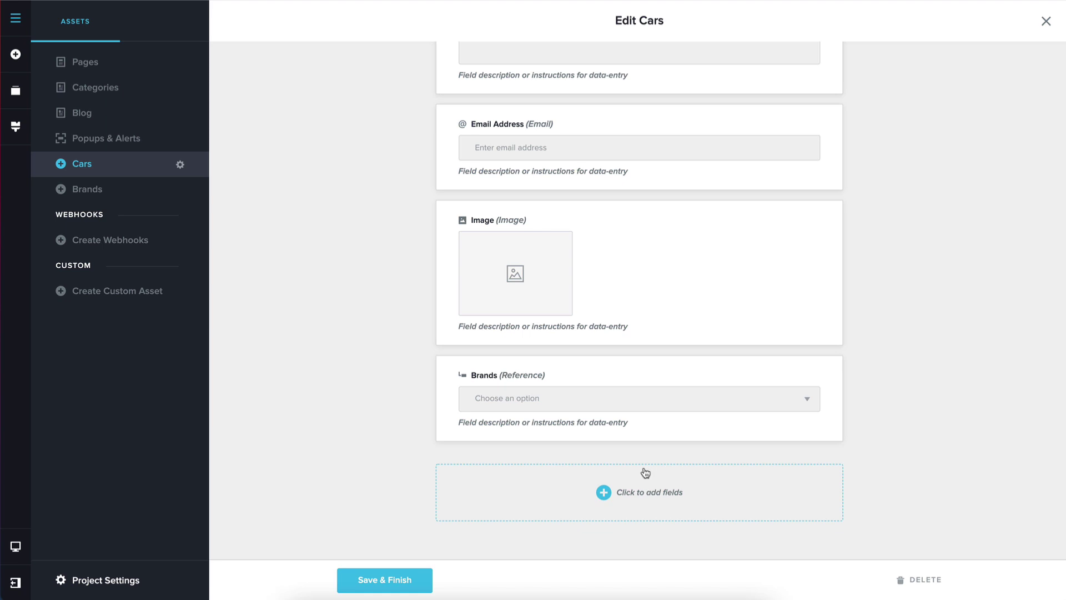
Add a published brand with title and name Audi, save it, and go to Cars.
{"action": "left_click", "coordinate": [124, 192]}
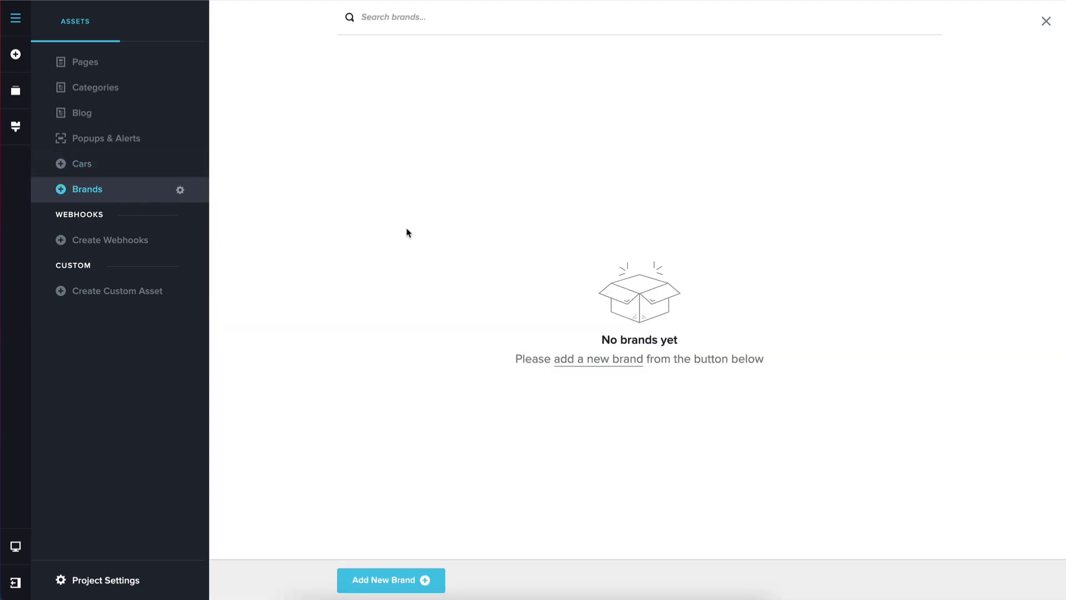
{"action": "left_click", "coordinate": [414, 580]}
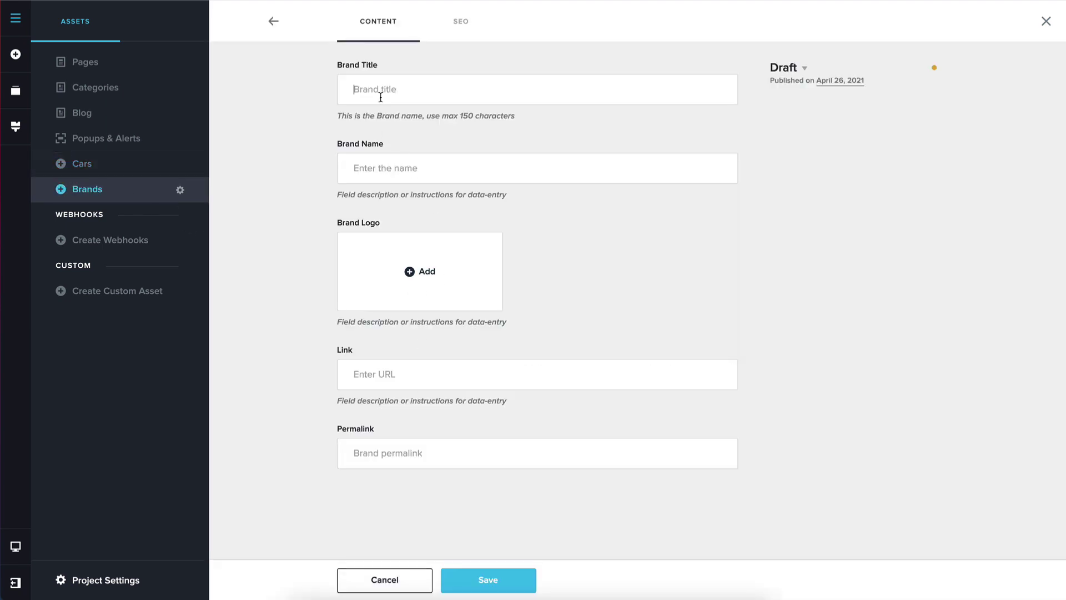
{"action": "type", "text": "Audi"}
{"action": "key", "text": "Tab"}
{"action": "type", "text": "Aud"}
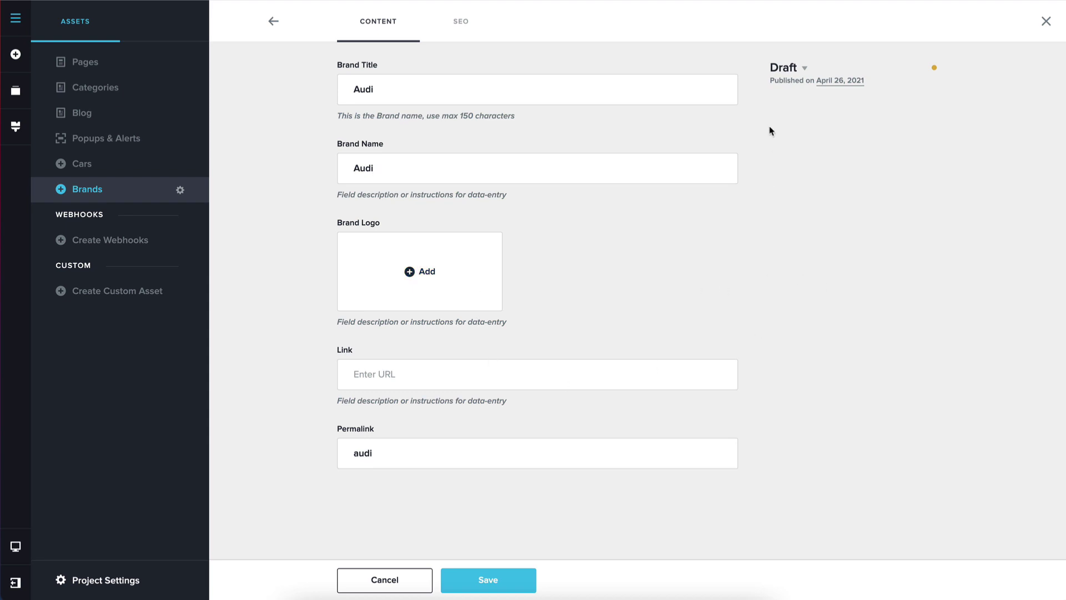
{"action": "left_click", "coordinate": [785, 67]}
{"action": "left_click", "coordinate": [795, 114]}
{"action": "left_click", "coordinate": [519, 577]}
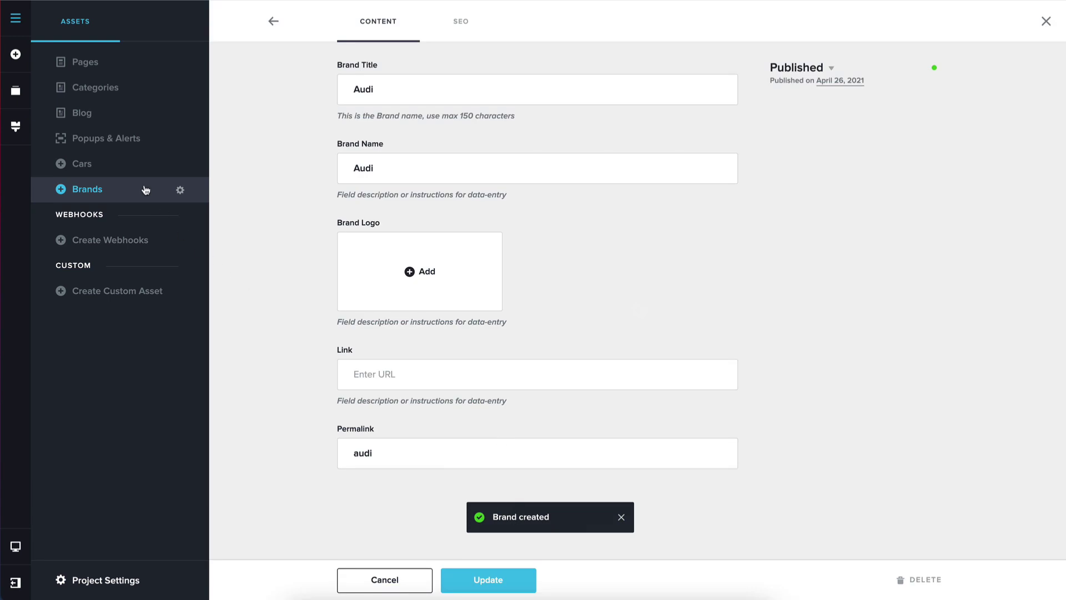
{"action": "left_click", "coordinate": [128, 168]}
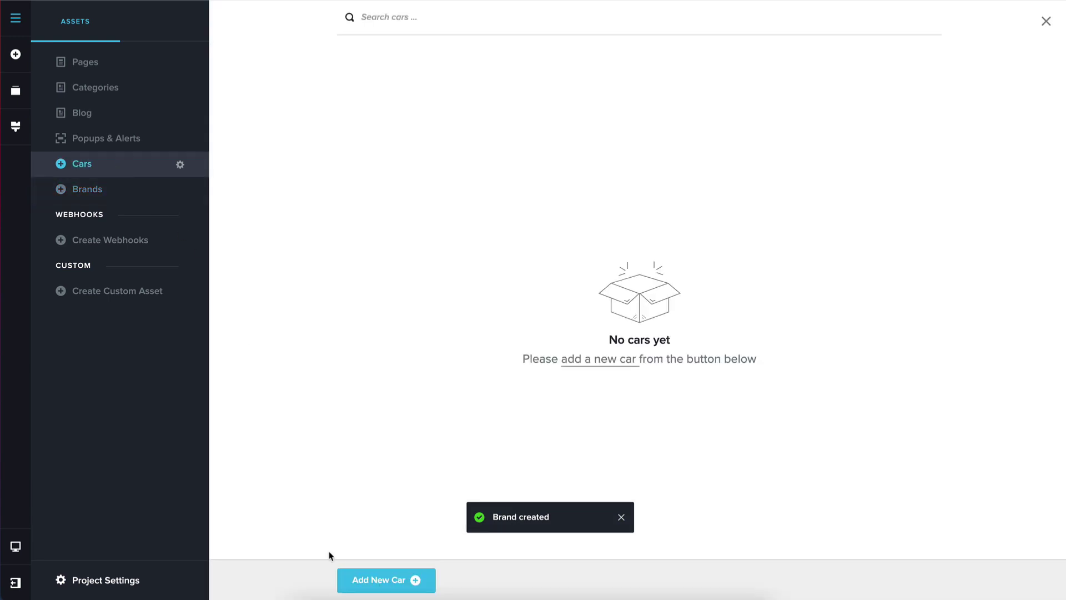
Add an A6 car titled A6, link it to the Audi brand, publish and save it.
{"action": "left_click", "coordinate": [371, 579]}
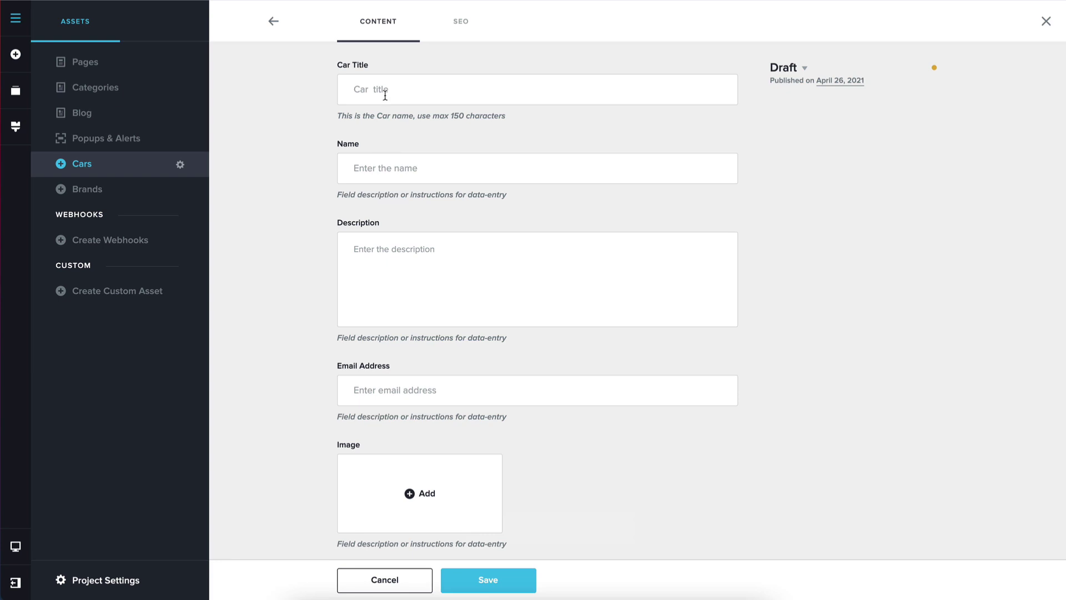
{"action": "left_click", "coordinate": [385, 95]}
{"action": "type", "text": "A"}
{"action": "type", "text": "A6"}
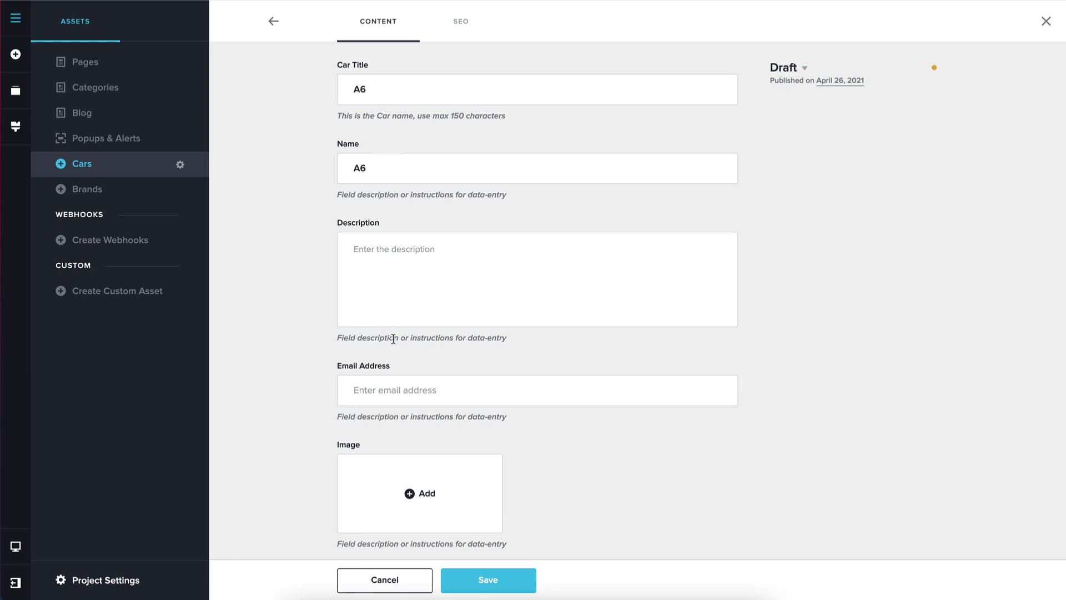
{"action": "scroll", "coordinate": [594, 336], "scroll_direction": "down", "scroll_amount": 3}
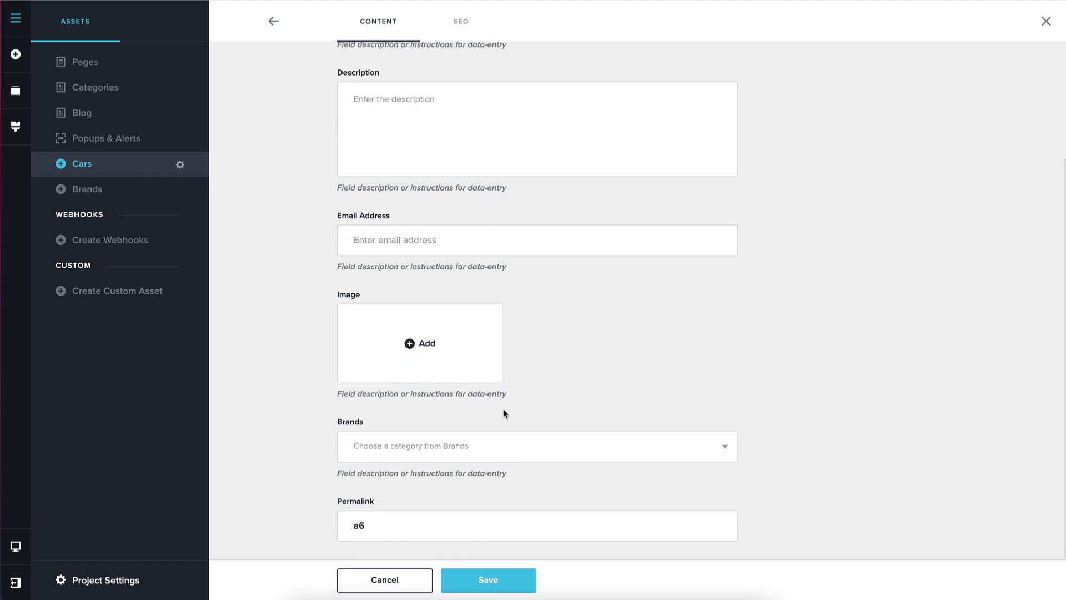
{"action": "left_click", "coordinate": [432, 452]}
{"action": "left_click", "coordinate": [369, 476]}
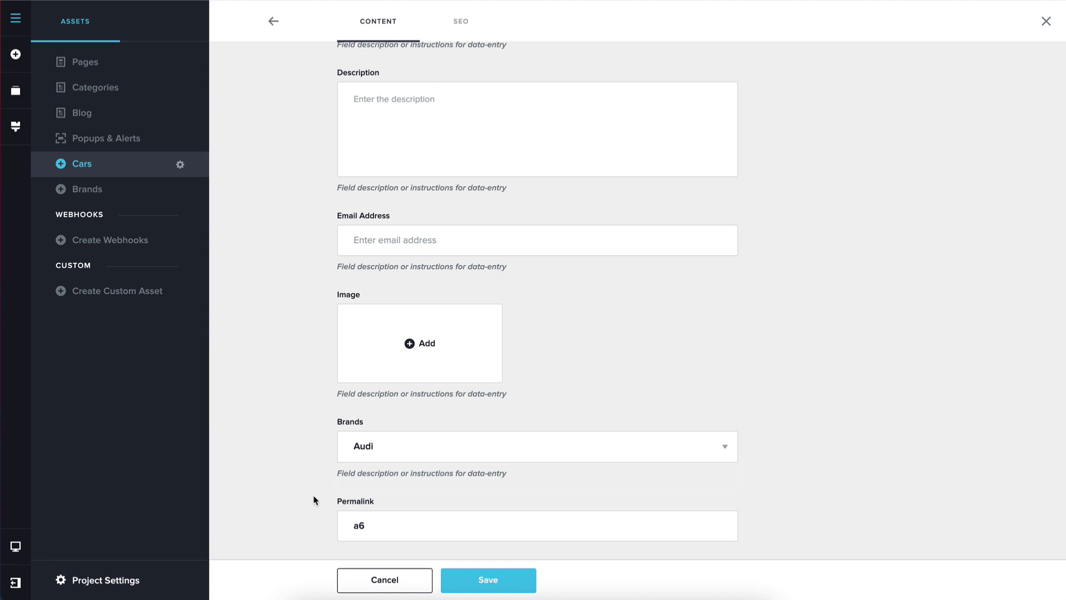
{"action": "scroll", "coordinate": [605, 458], "scroll_direction": "up", "scroll_amount": 3}
{"action": "left_click", "coordinate": [806, 68]}
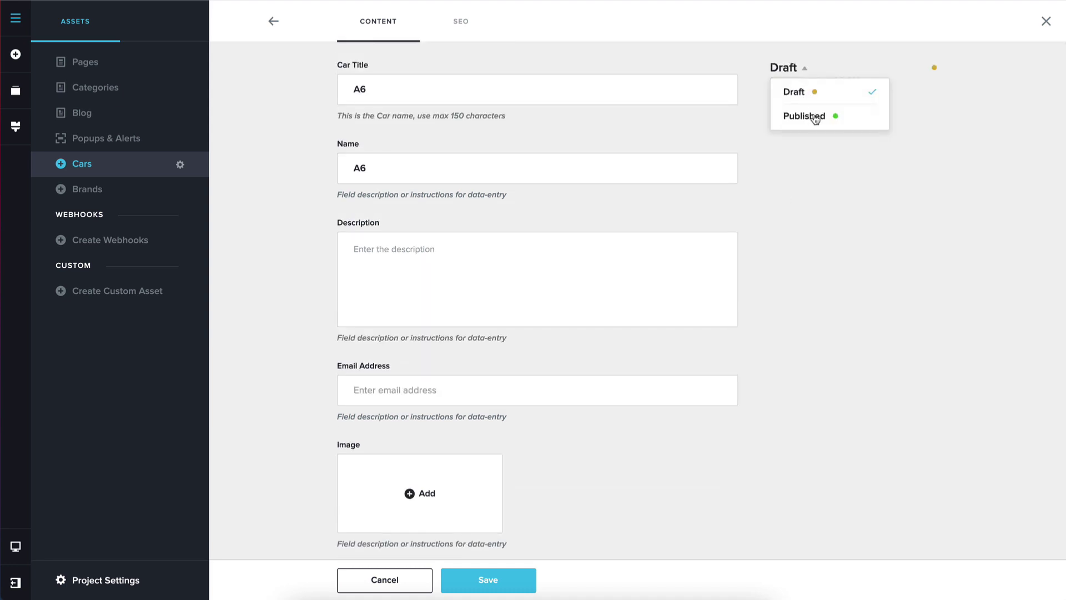
{"action": "left_click", "coordinate": [812, 114]}
{"action": "scroll", "coordinate": [655, 373], "scroll_direction": "down", "scroll_amount": 3}
{"action": "left_click", "coordinate": [521, 581]}
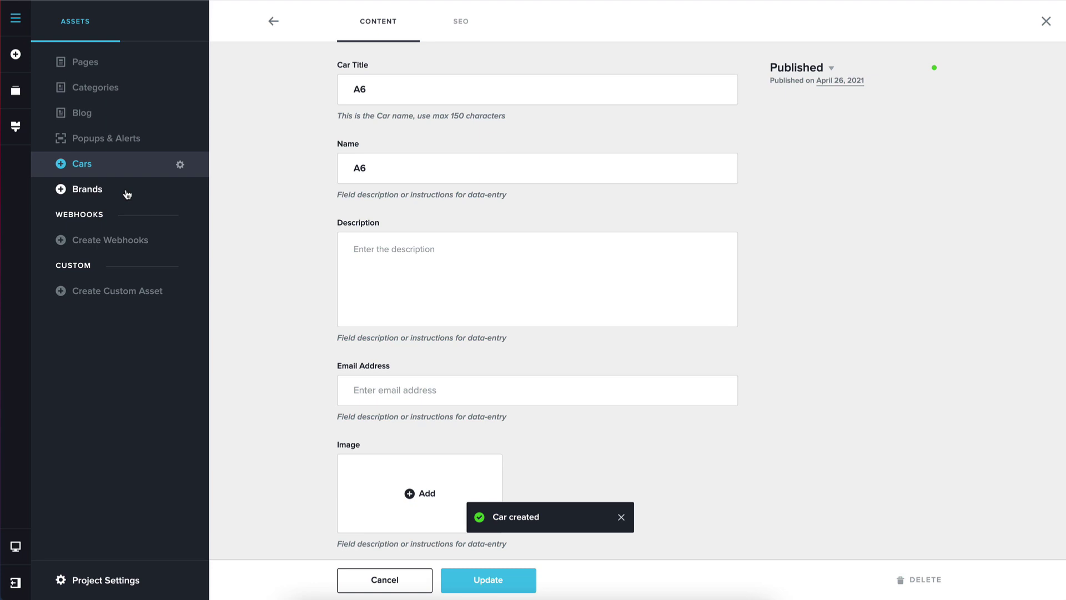
Browse the Brands, Categories and Pages lists and add an Image field in the Pages settings.
{"action": "left_click", "coordinate": [127, 194]}
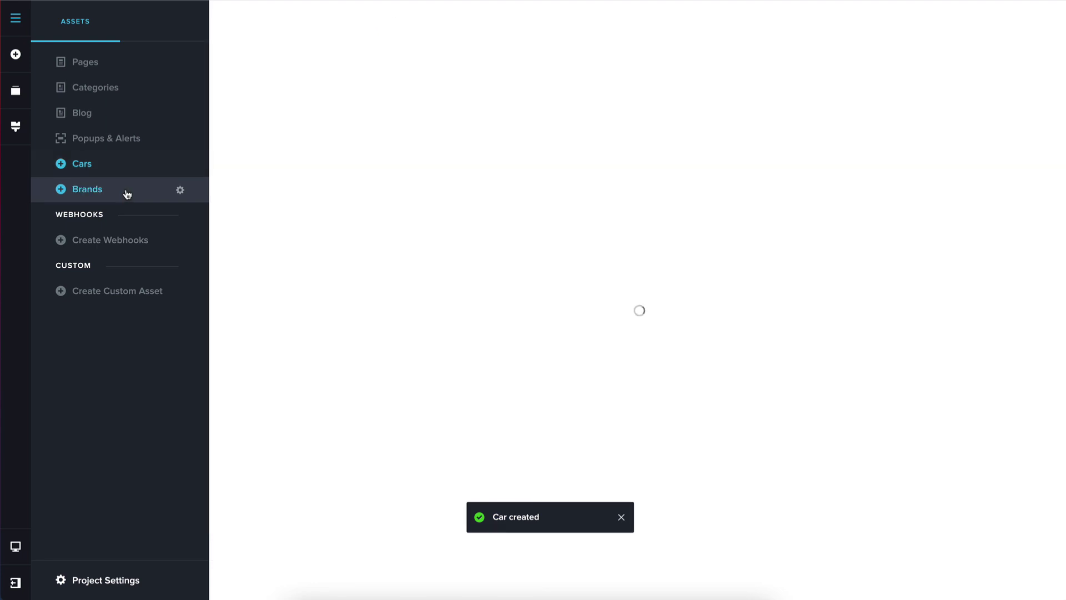
{"action": "left_click", "coordinate": [160, 91]}
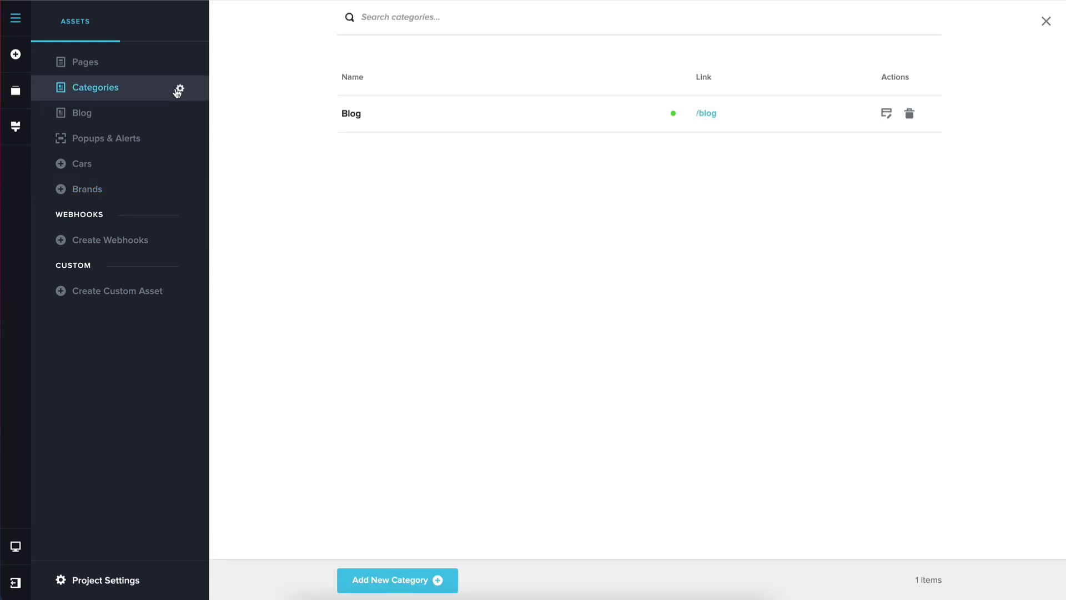
{"action": "left_click", "coordinate": [149, 67]}
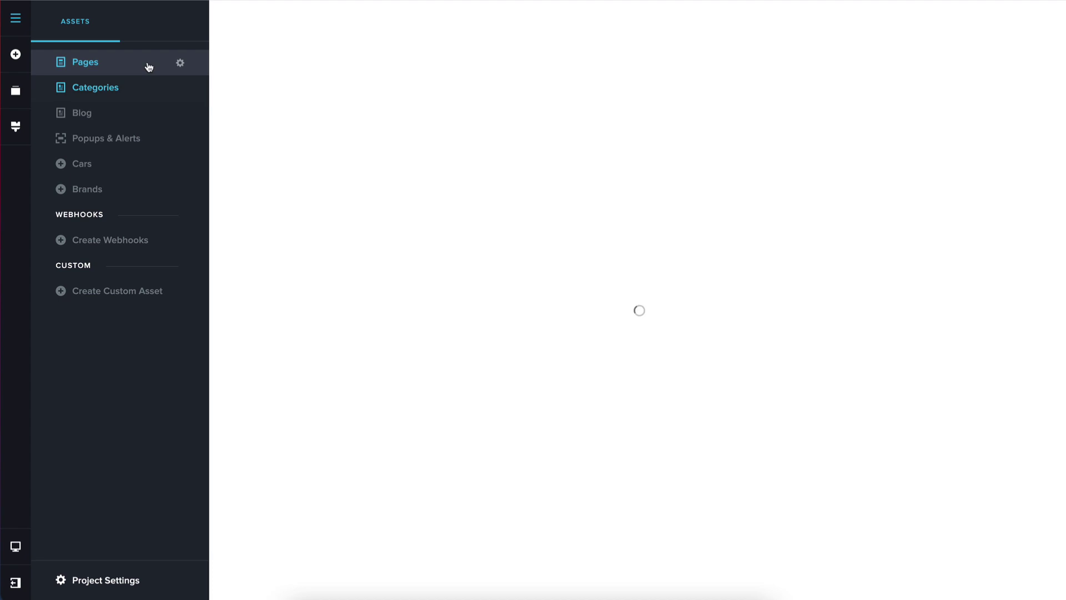
{"action": "left_click", "coordinate": [180, 64]}
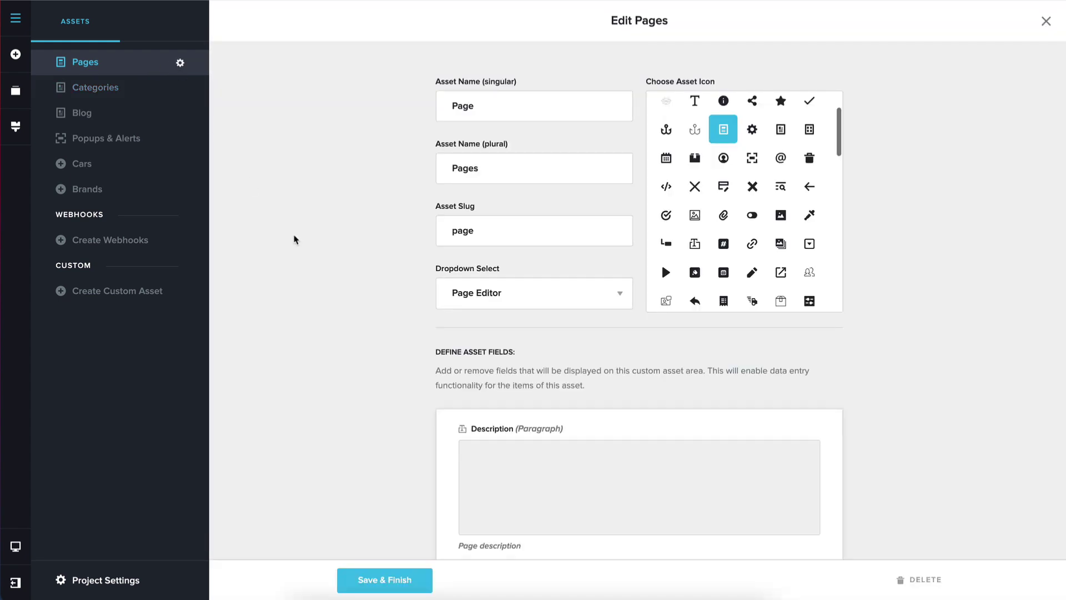
{"action": "scroll", "coordinate": [357, 309], "scroll_direction": "down", "scroll_amount": 2}
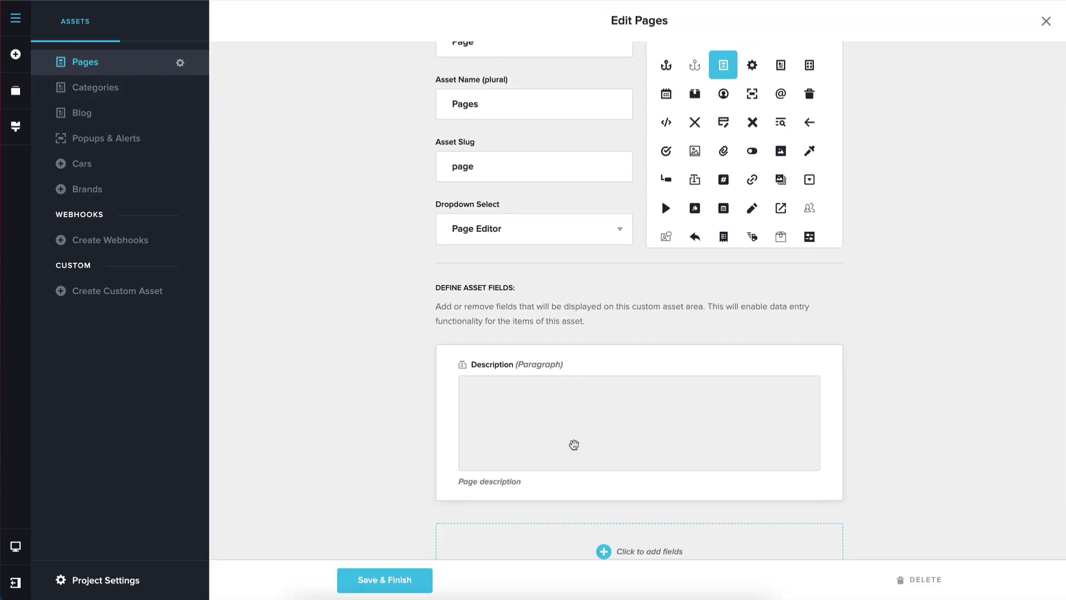
{"action": "scroll", "coordinate": [572, 444], "scroll_direction": "down", "scroll_amount": 1}
{"action": "left_click", "coordinate": [600, 528]}
{"action": "scroll", "coordinate": [606, 484], "scroll_direction": "down", "scroll_amount": 1}
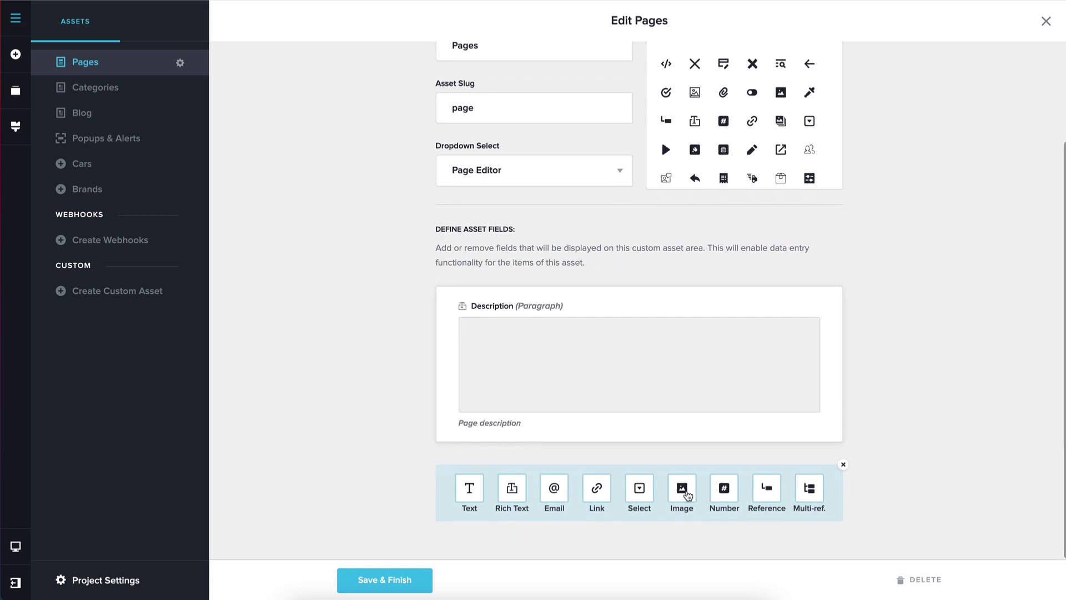
{"action": "left_click", "coordinate": [682, 489]}
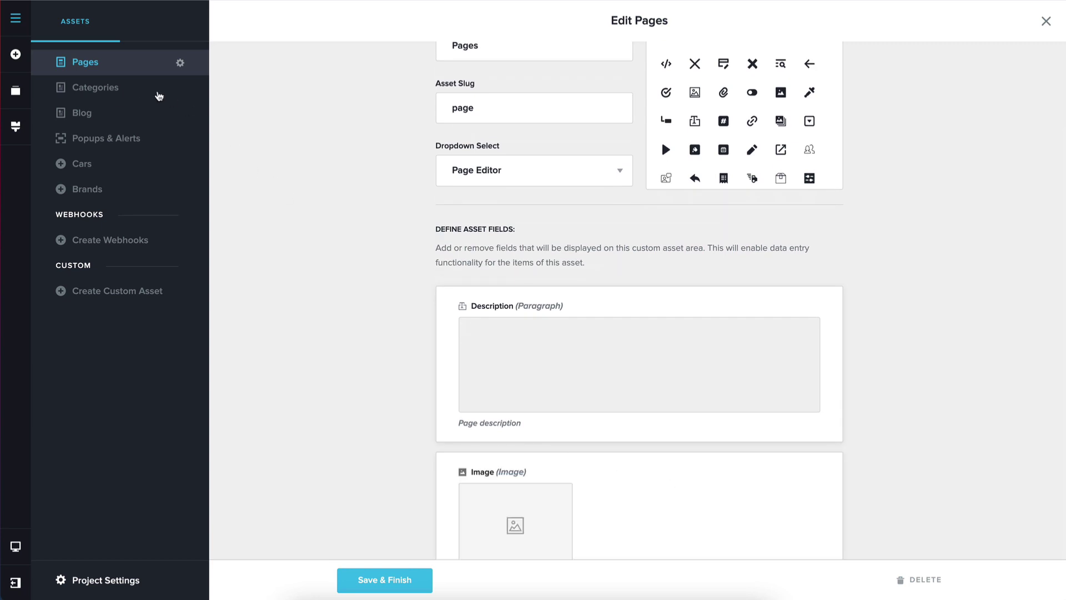
Review the Categories and Blog asset settings, ending on the Blog field definitions.
{"action": "left_click", "coordinate": [131, 94]}
{"action": "left_click", "coordinate": [178, 90]}
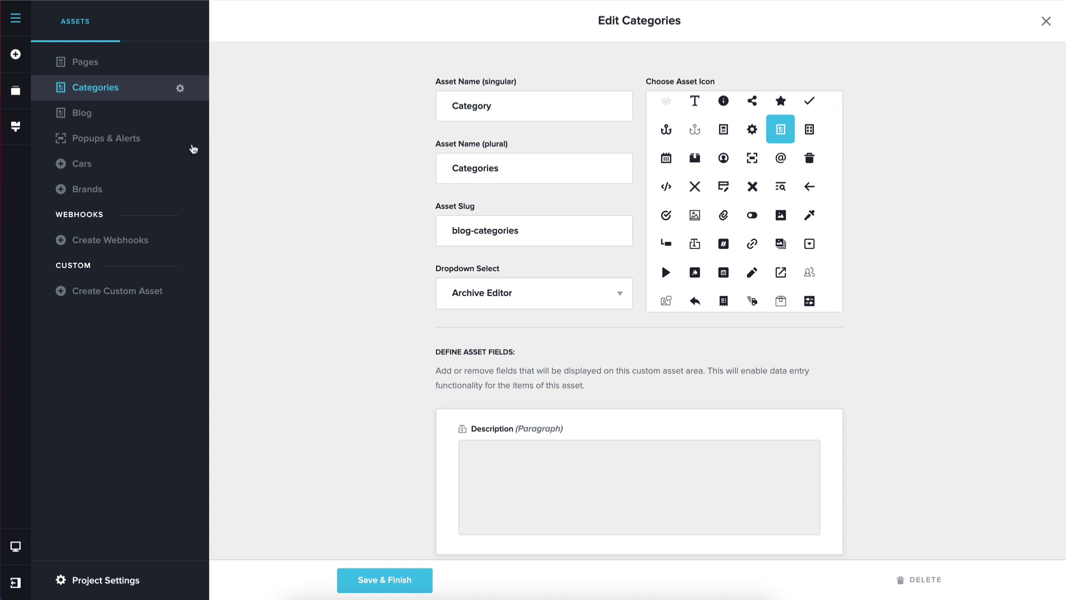
{"action": "left_click", "coordinate": [145, 112]}
{"action": "left_click", "coordinate": [180, 115]}
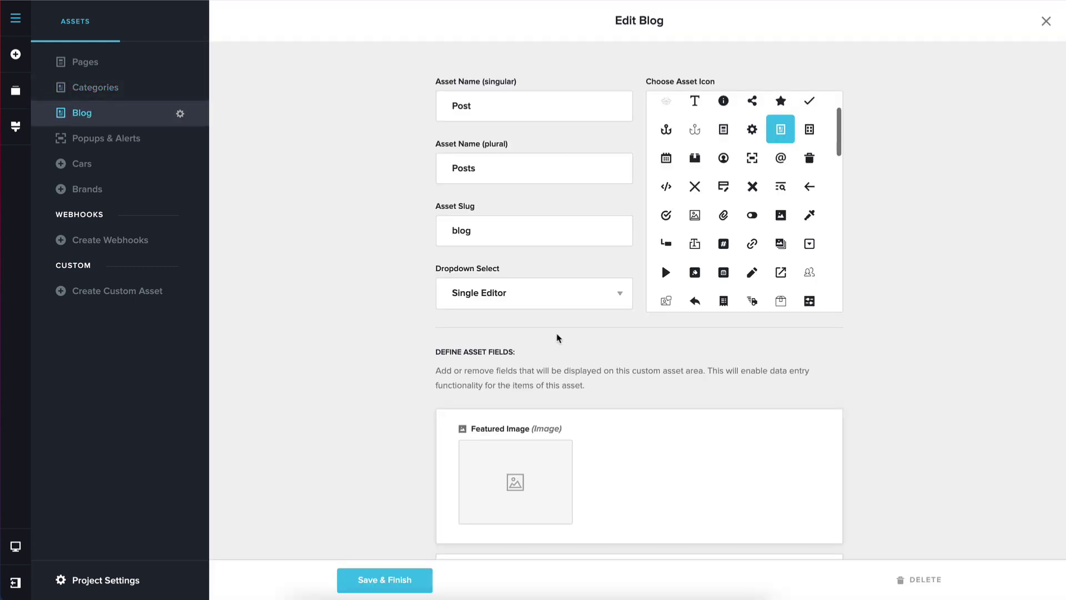
{"action": "scroll", "coordinate": [430, 264], "scroll_direction": "down", "scroll_amount": 5}
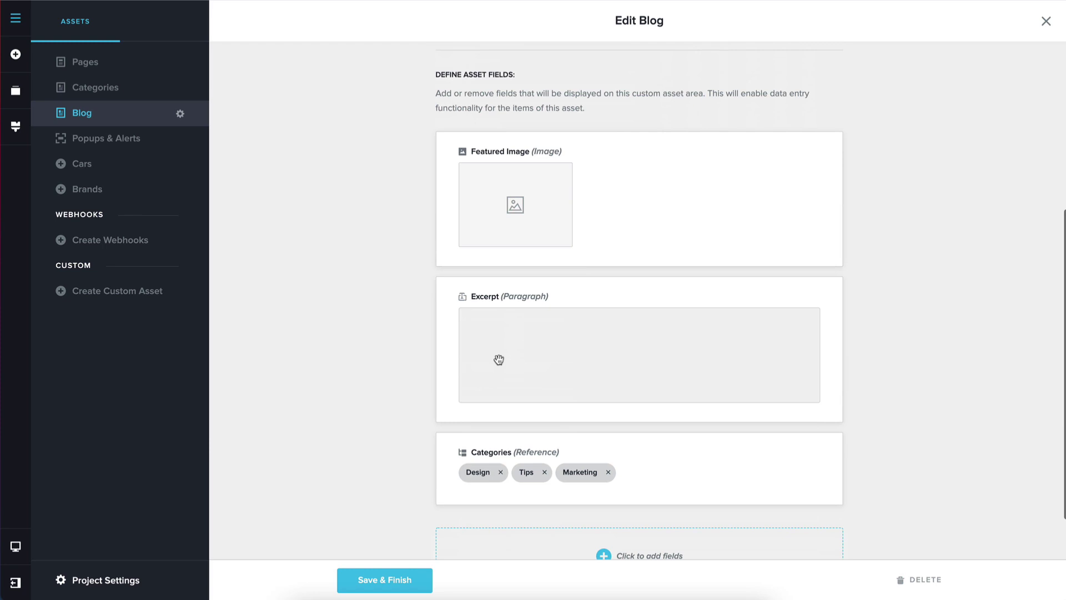
{"action": "scroll", "coordinate": [405, 297], "scroll_direction": "up", "scroll_amount": 3}
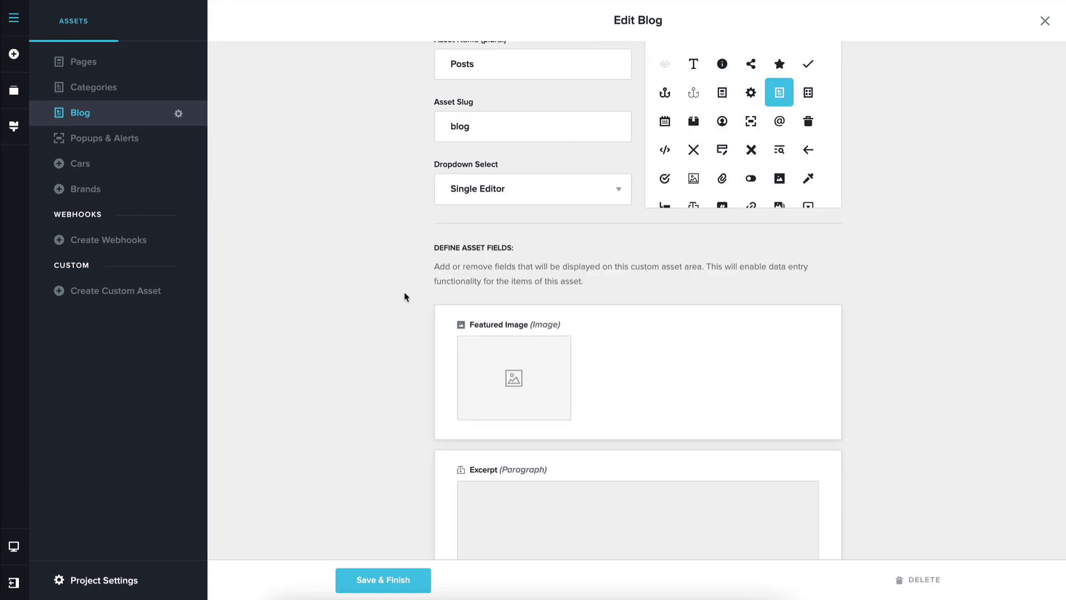
Open the A6 car page in the editor, add the cherry picture hero block, and bind its image to the car's Image field.
{"action": "left_click", "coordinate": [131, 169]}
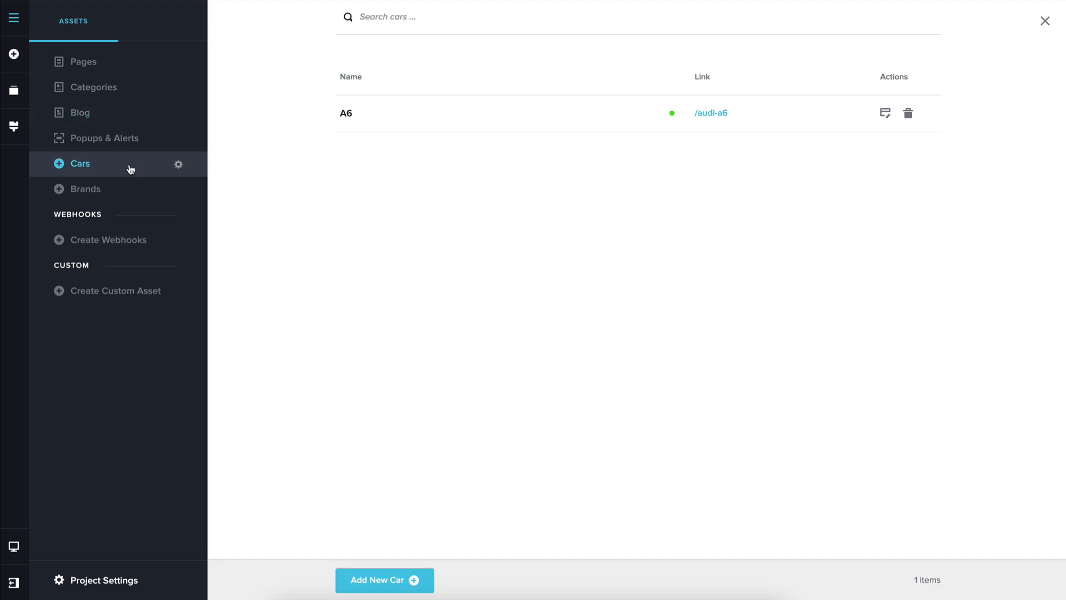
{"action": "left_click", "coordinate": [886, 114]}
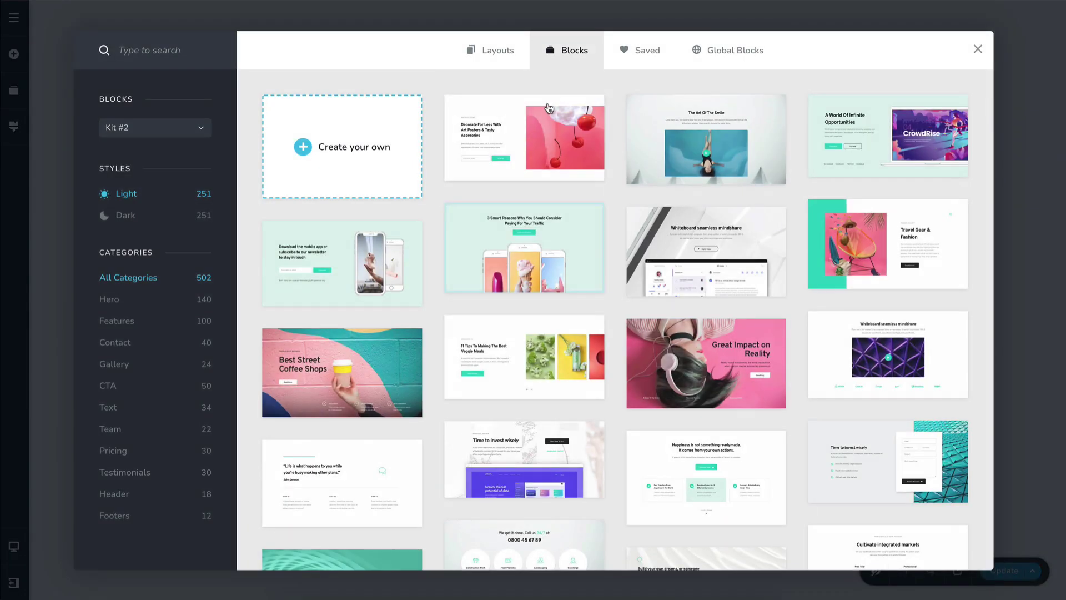
{"action": "left_click", "coordinate": [527, 143]}
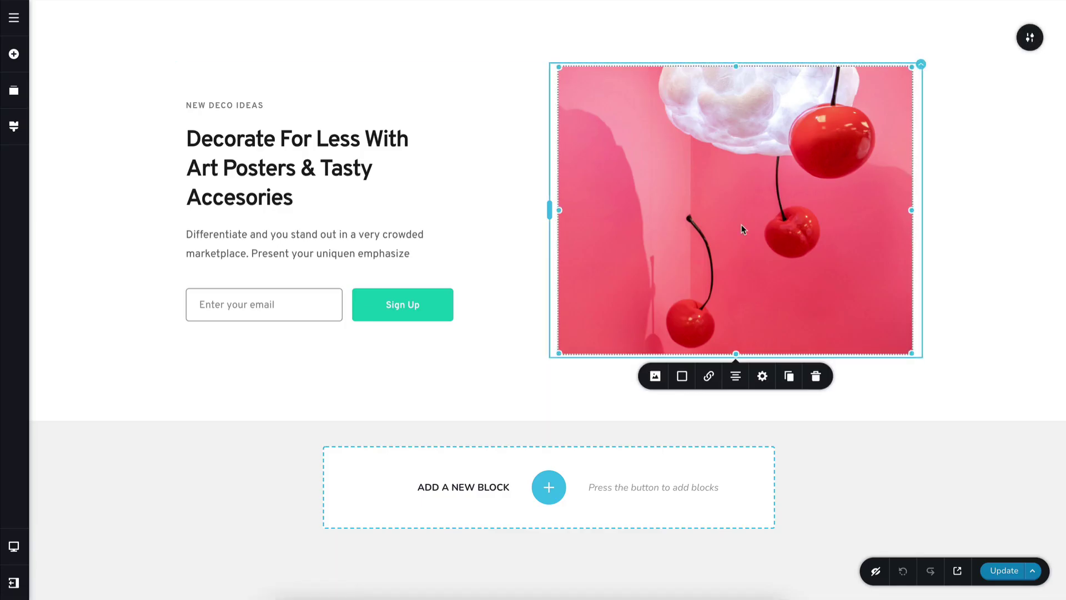
{"action": "left_click", "coordinate": [656, 376]}
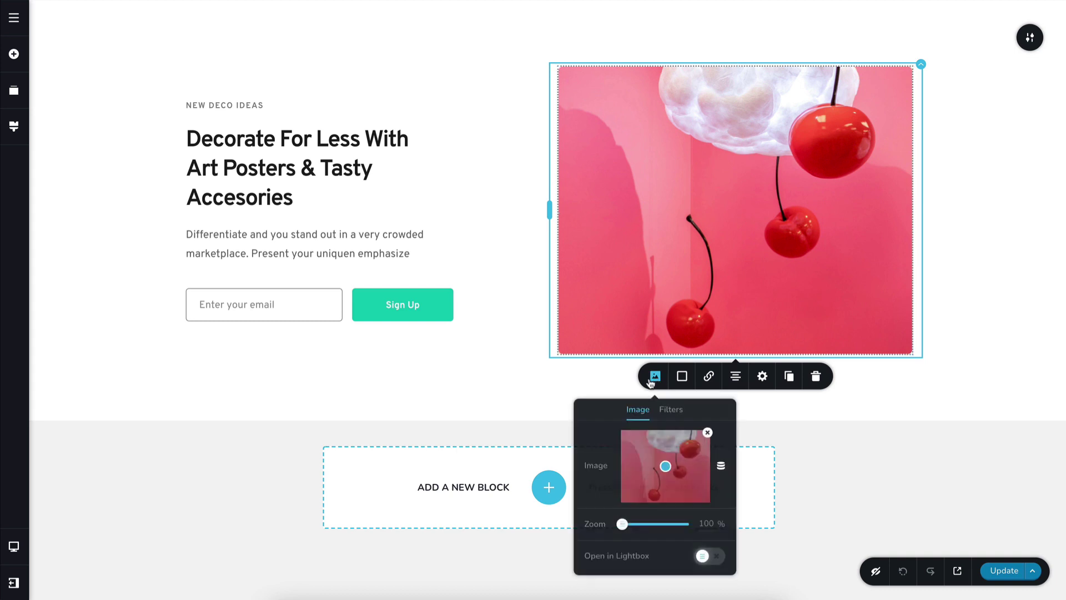
{"action": "left_click", "coordinate": [721, 465]}
{"action": "left_click", "coordinate": [756, 484]}
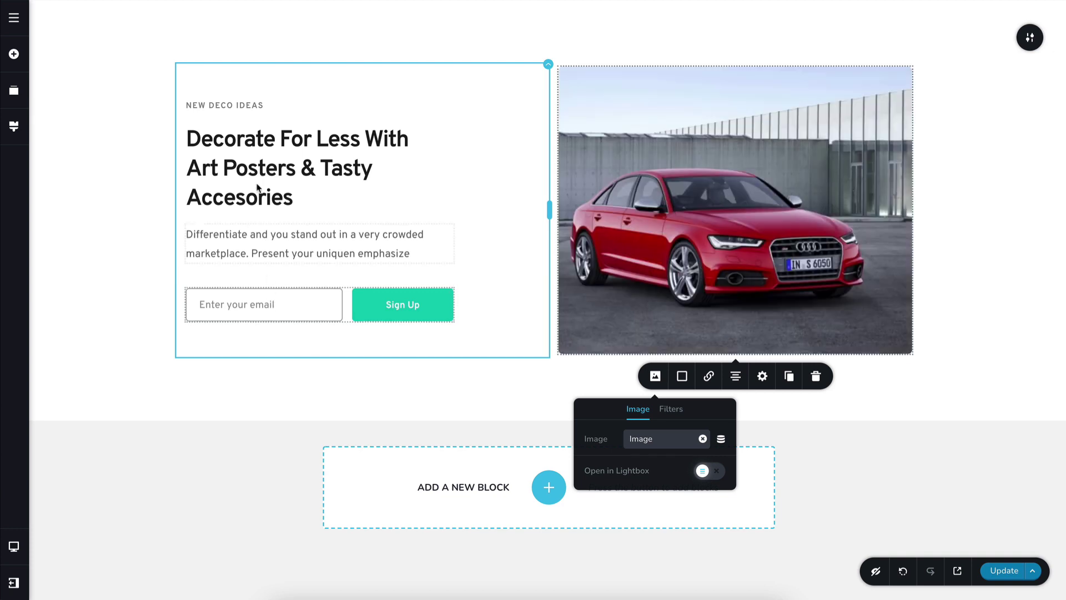
Bind the hero headline to the Car Title field so it shows A6, styled as Heading 1.
{"action": "left_click", "coordinate": [256, 140]}
{"action": "left_click", "coordinate": [142, 232]}
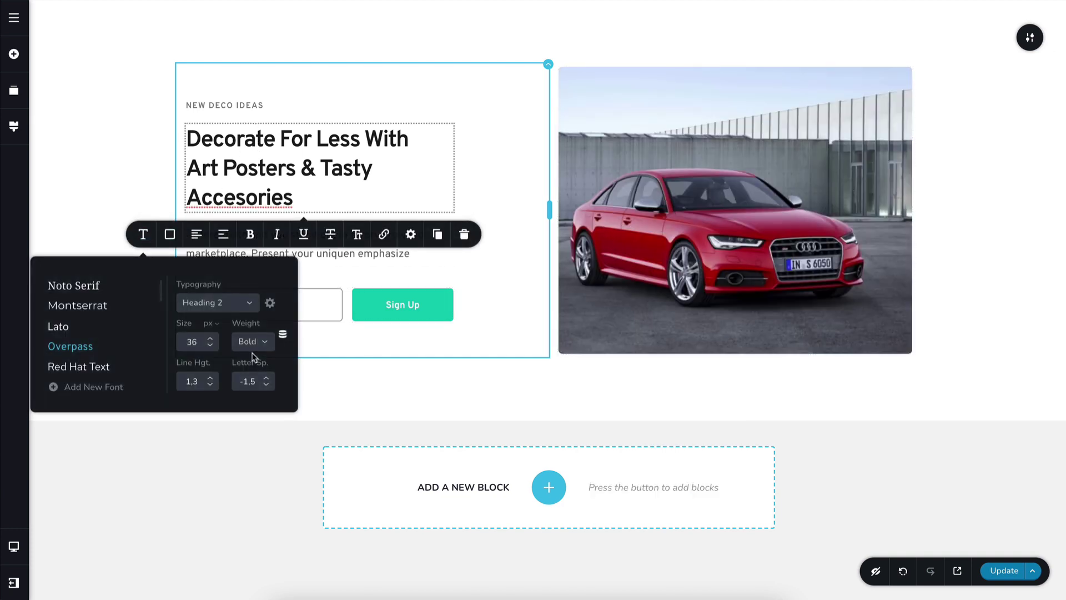
{"action": "left_click", "coordinate": [283, 336]}
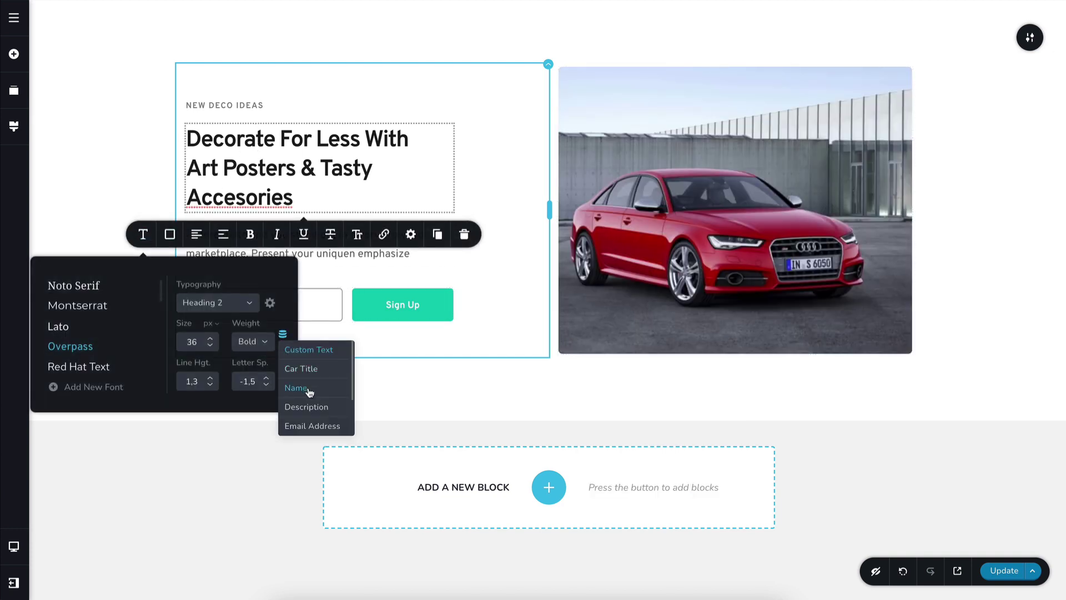
{"action": "scroll", "coordinate": [320, 414], "scroll_direction": "down", "scroll_amount": 1}
{"action": "scroll", "coordinate": [318, 409], "scroll_direction": "down", "scroll_amount": 1}
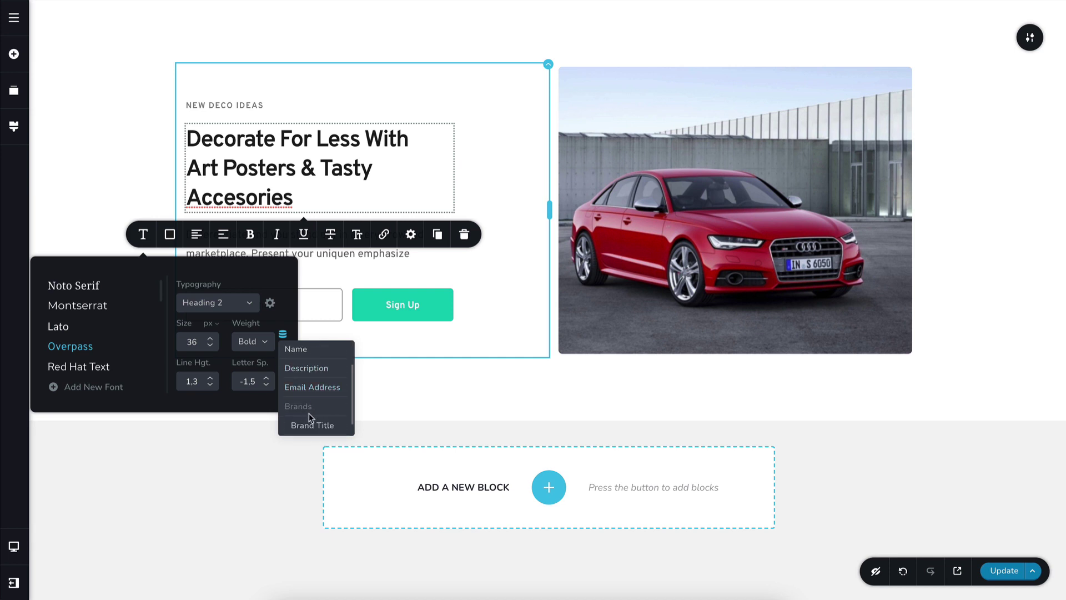
{"action": "scroll", "coordinate": [309, 411], "scroll_direction": "down", "scroll_amount": 1}
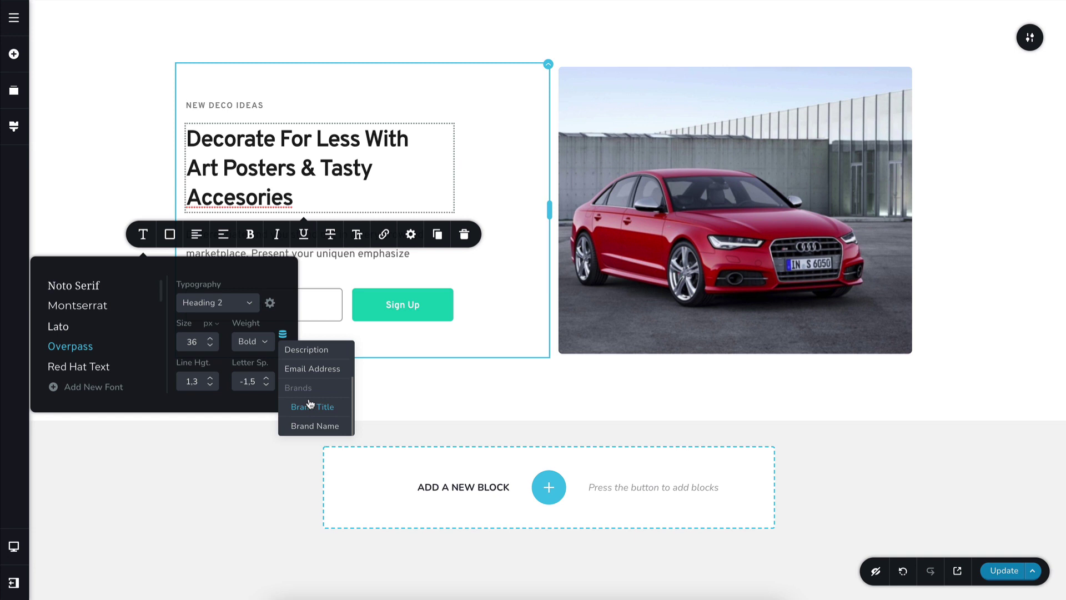
{"action": "scroll", "coordinate": [313, 397], "scroll_direction": "up", "scroll_amount": 3}
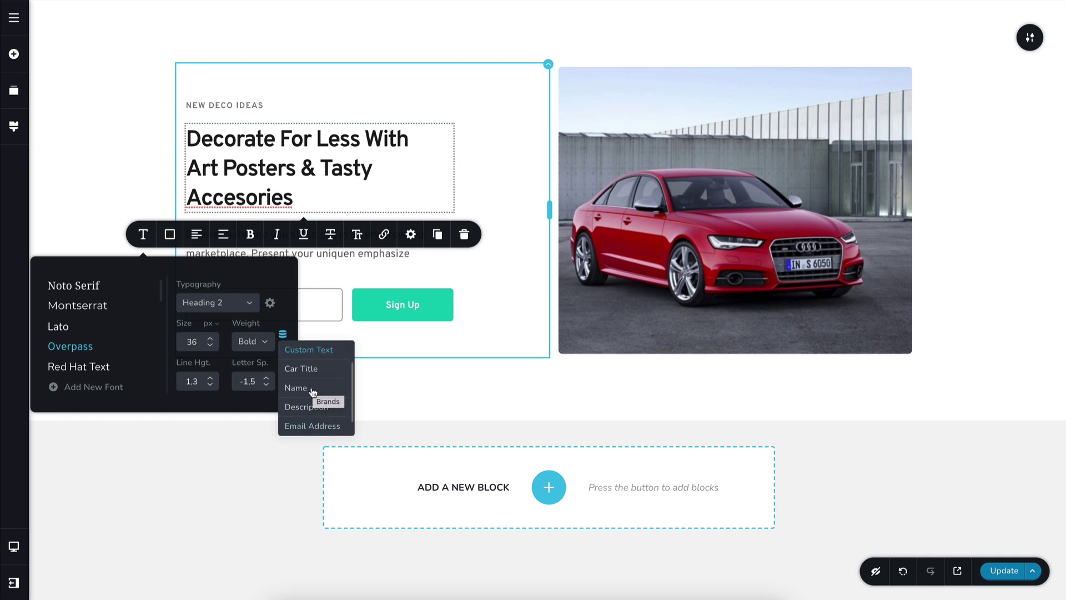
{"action": "left_click", "coordinate": [328, 375]}
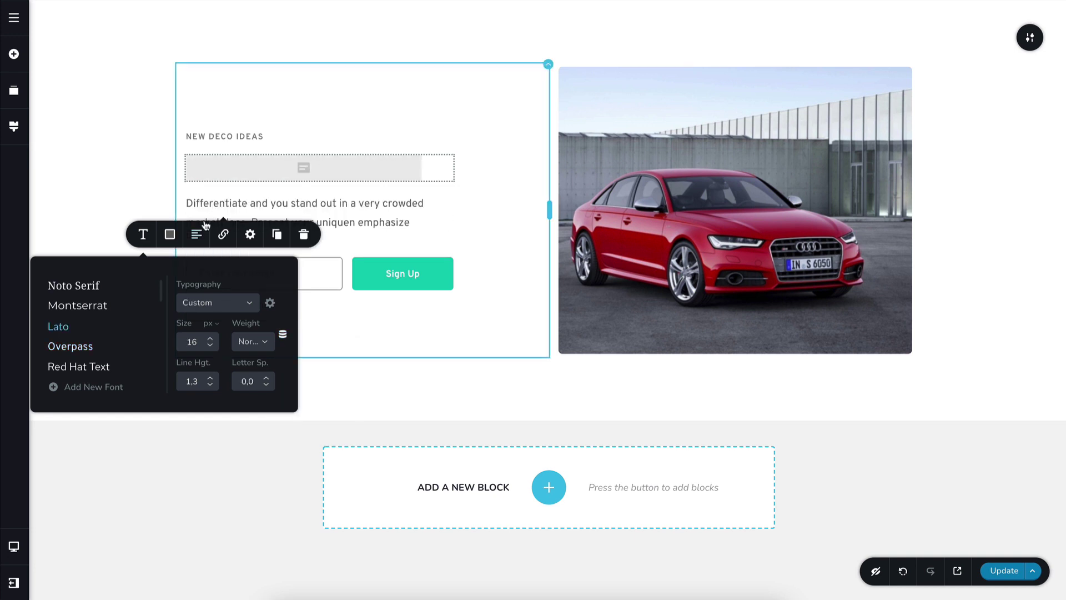
{"action": "left_click", "coordinate": [214, 306]}
{"action": "left_click", "coordinate": [217, 405]}
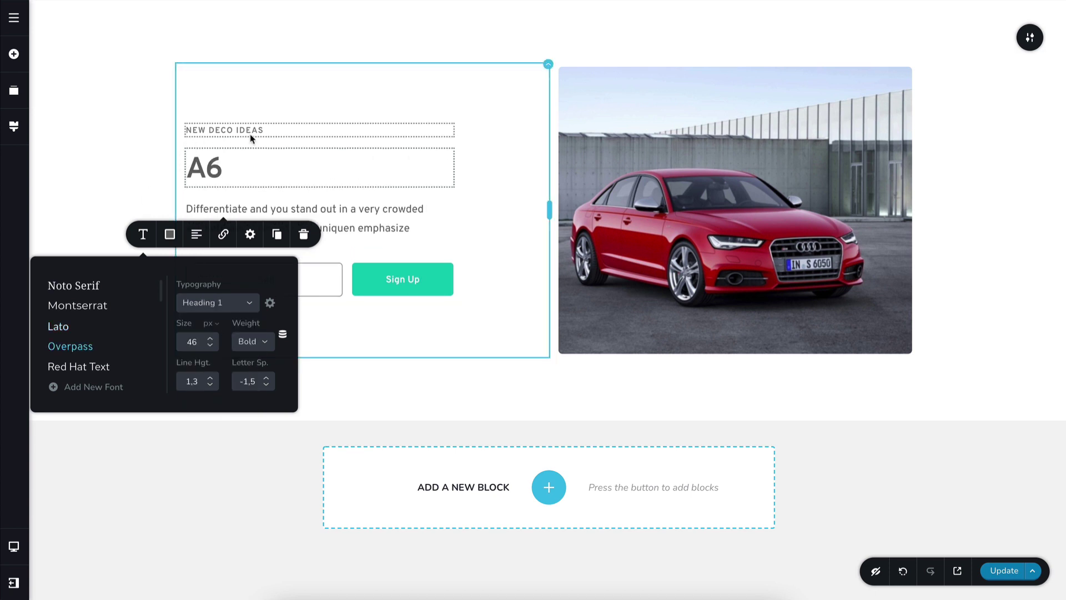
Bind the hero paragraph to the car's Description field with the Paragraph text style.
{"action": "left_click", "coordinate": [325, 211]}
{"action": "left_click", "coordinate": [161, 260]}
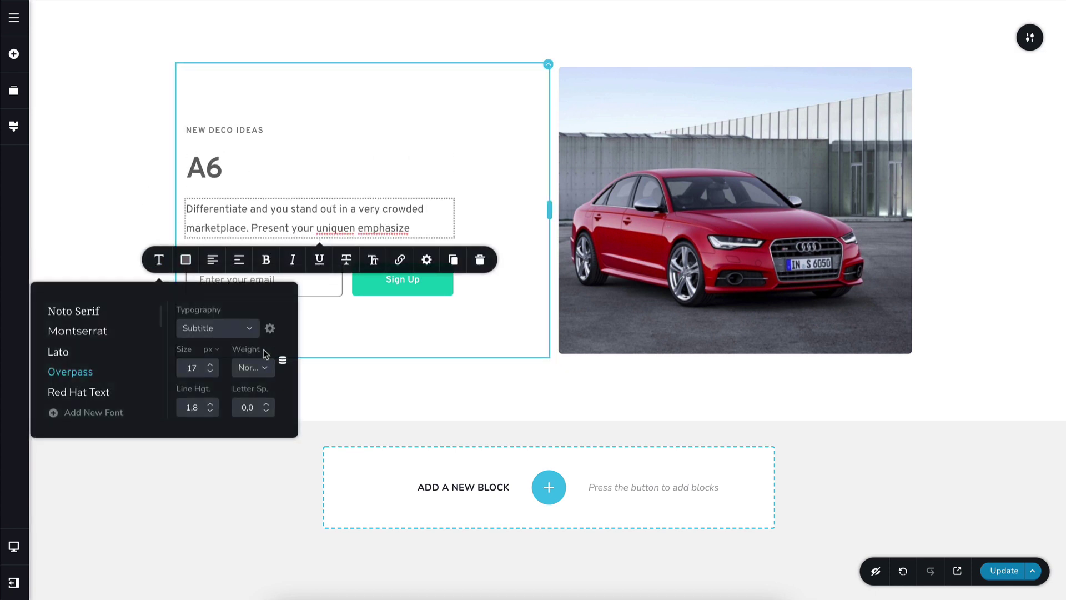
{"action": "left_click", "coordinate": [282, 360]}
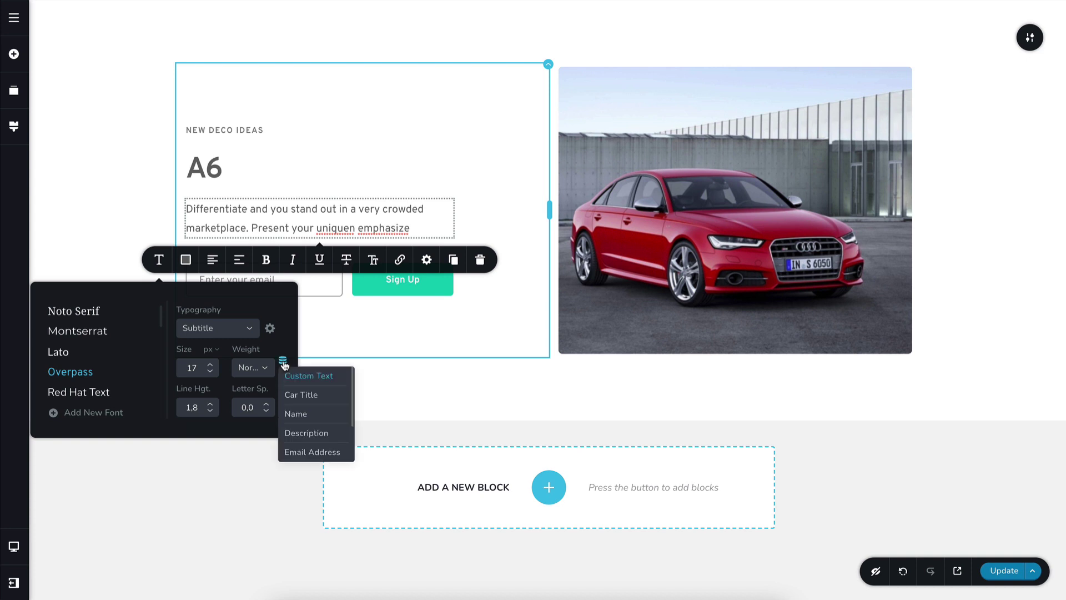
{"action": "left_click", "coordinate": [317, 434]}
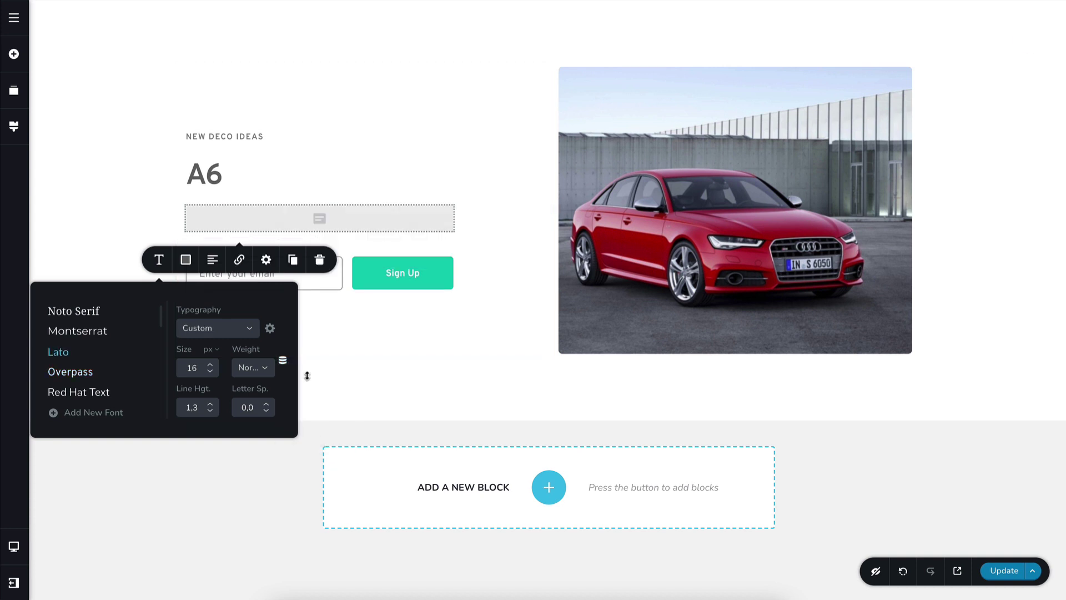
{"action": "left_click", "coordinate": [207, 335]}
{"action": "left_click", "coordinate": [201, 367]}
{"action": "left_click", "coordinate": [98, 174]}
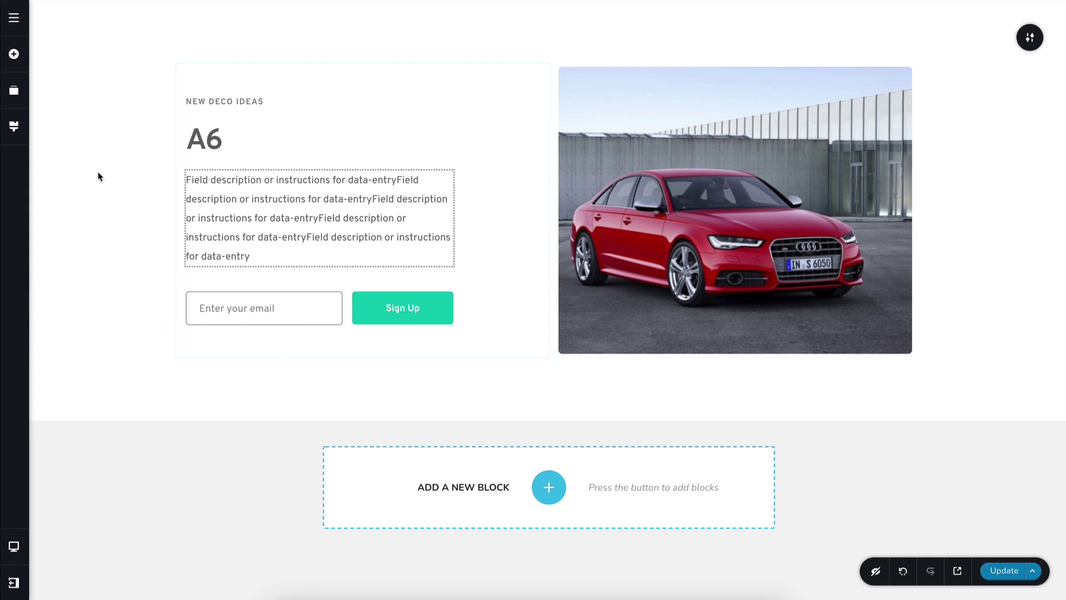
Open the Add Elements panel from the + icon in the left bar.
{"action": "left_click", "coordinate": [25, 56]}
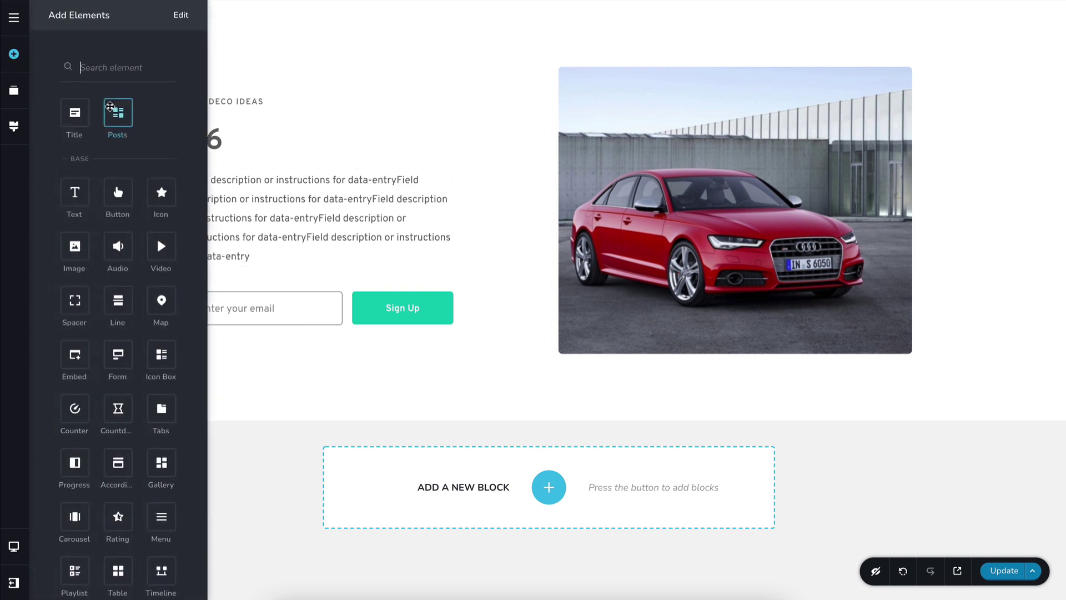